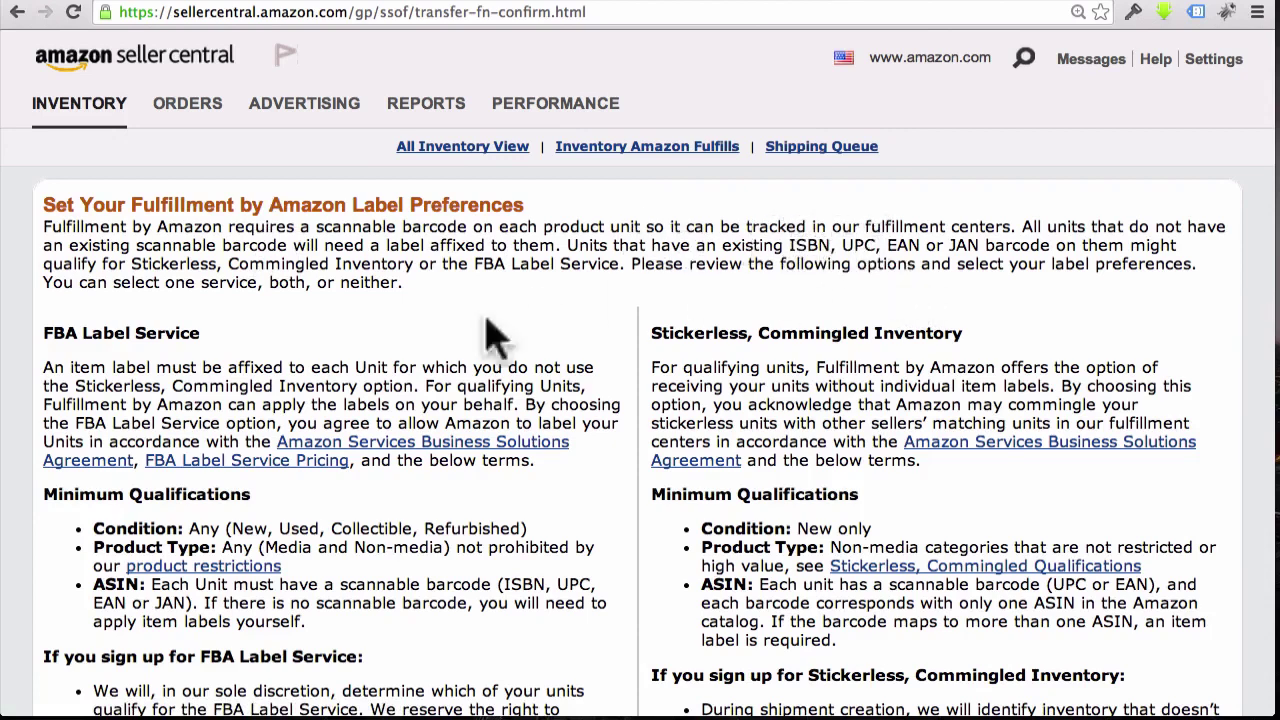
# Scroll down to the FBA Label Service sign-up section.
pyautogui.scroll(-1, 412, 333)
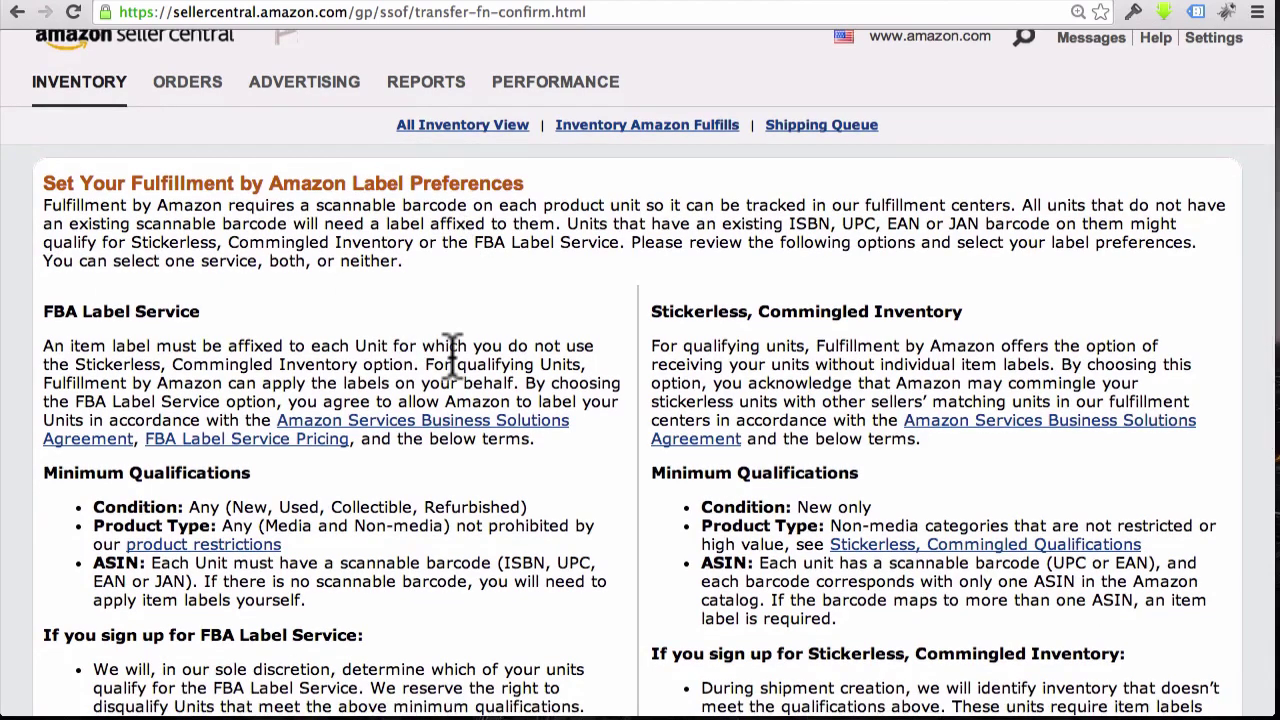
pyautogui.scroll(-4, 450, 355)
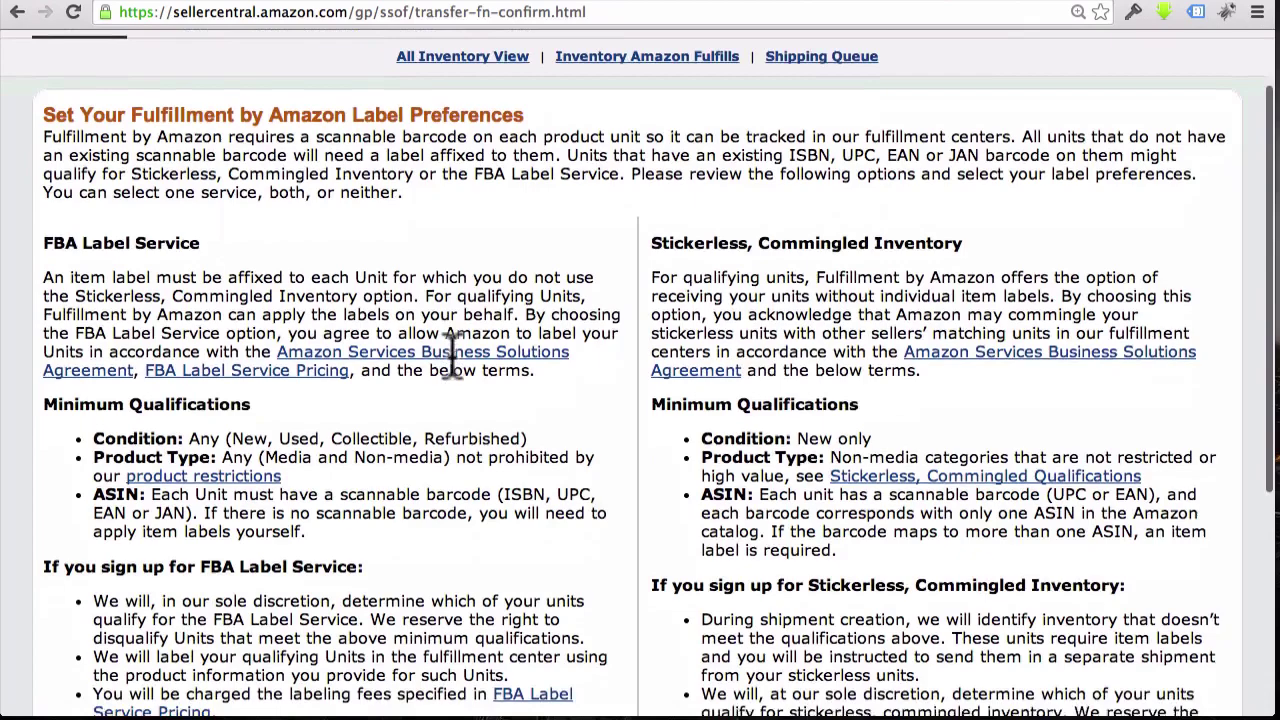
pyautogui.scroll(-6, 450, 365)
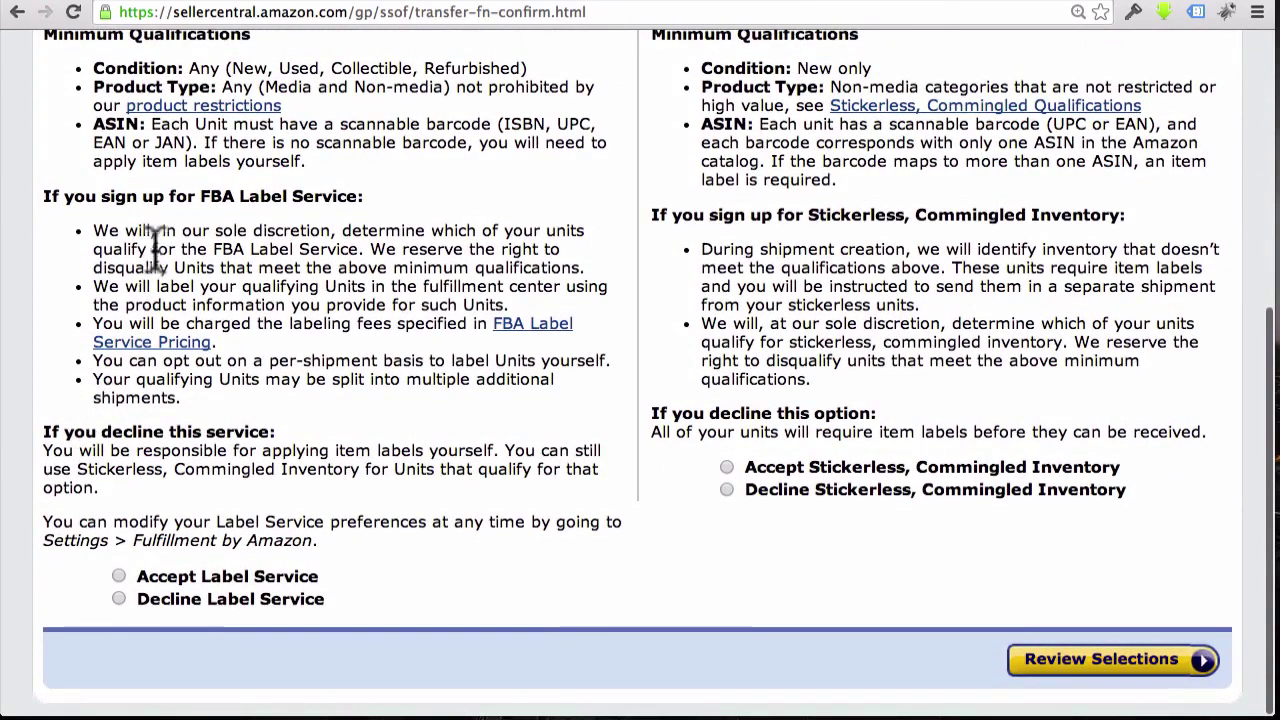
pyautogui.moveTo(203, 196); pyautogui.dragTo(310, 212)
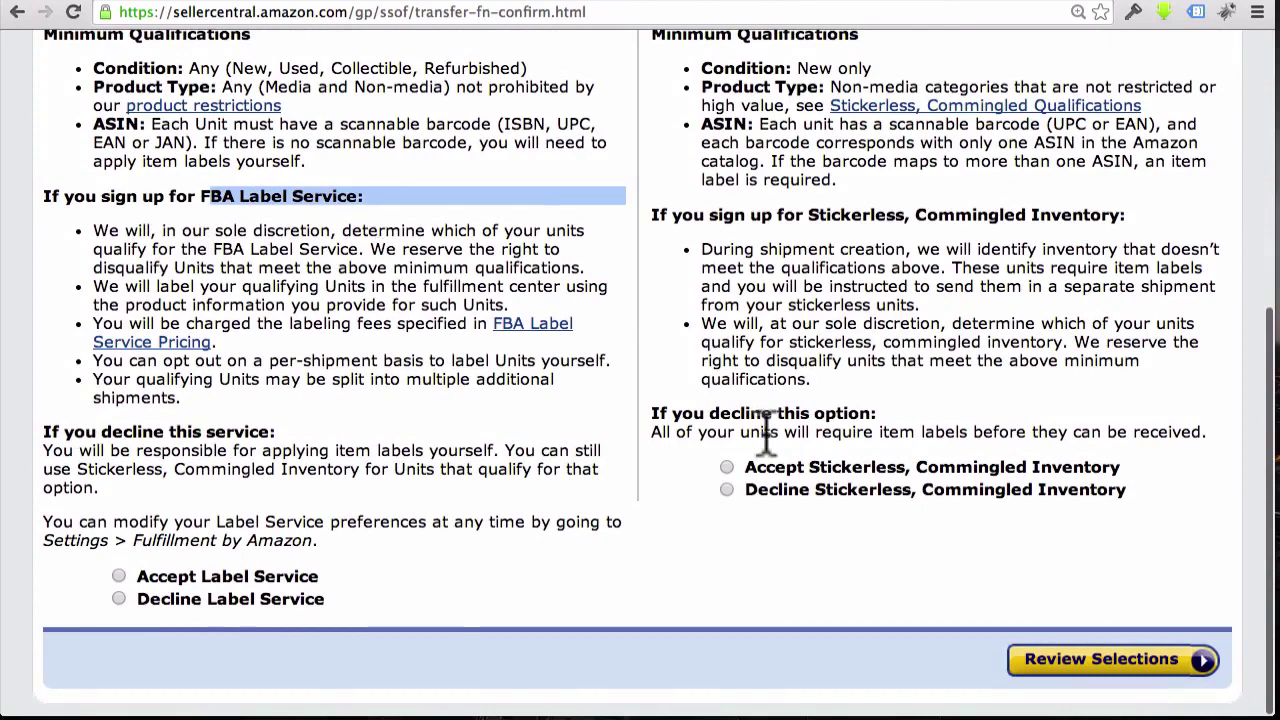
pyautogui.click(334, 362)
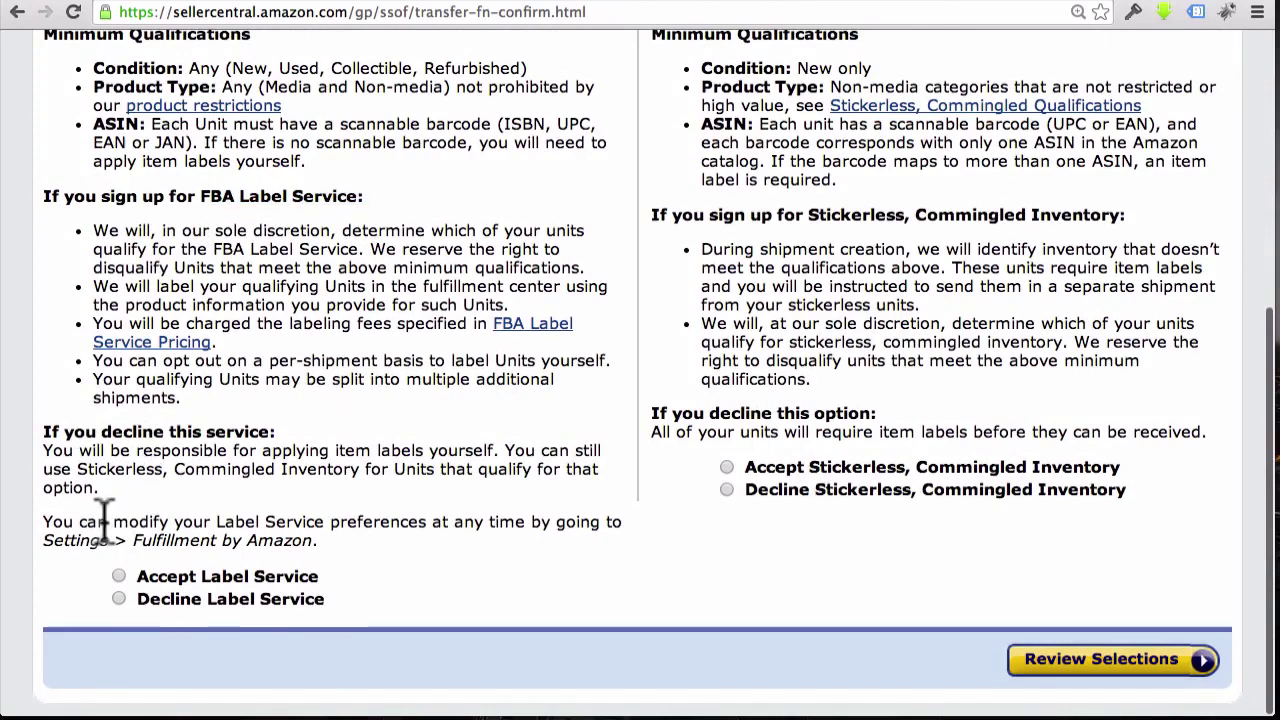
# Accept the FBA Label Service, decline Stickerless, Commingled Inventory, and confirm the selections.
pyautogui.click(119, 576)
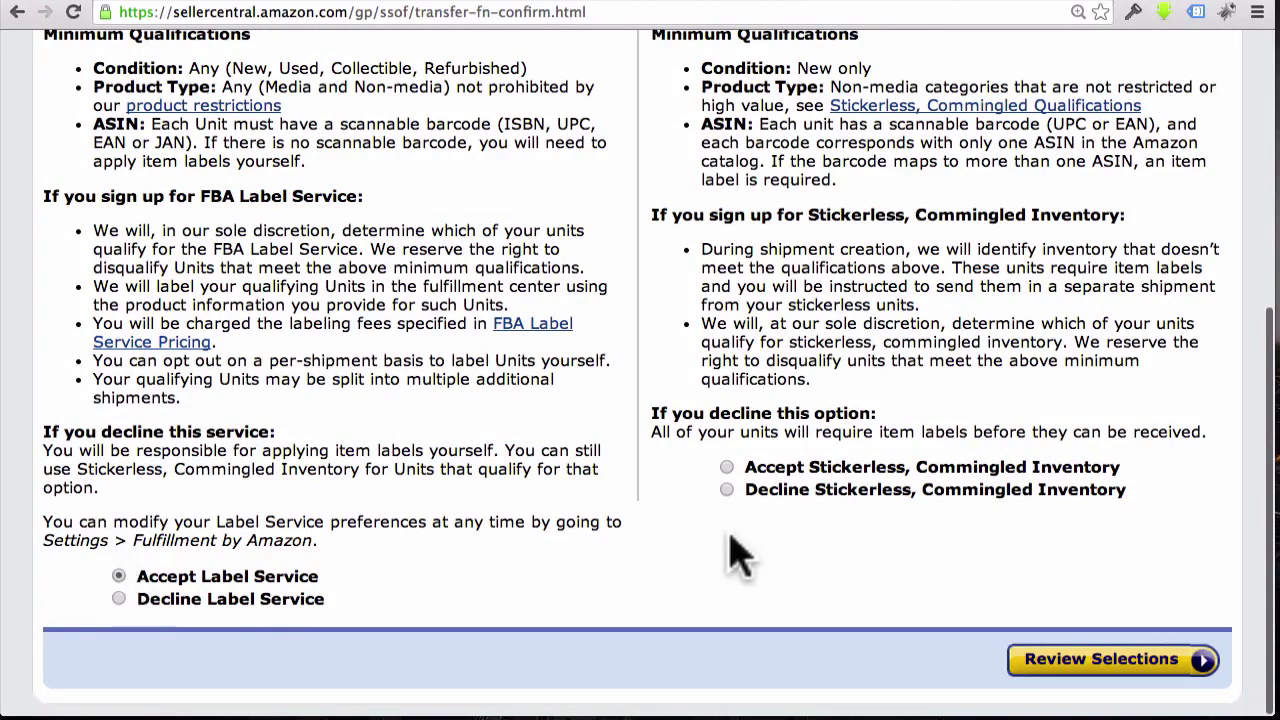
pyautogui.click(726, 468)
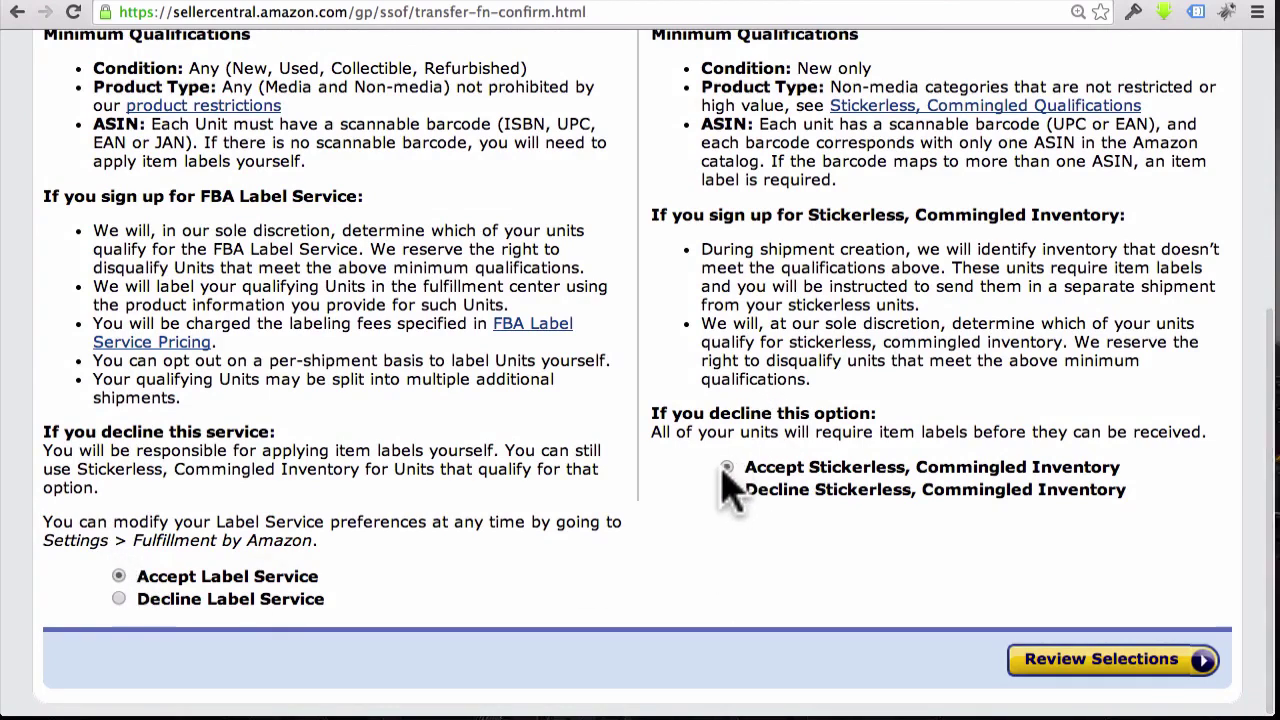
pyautogui.click(727, 488)
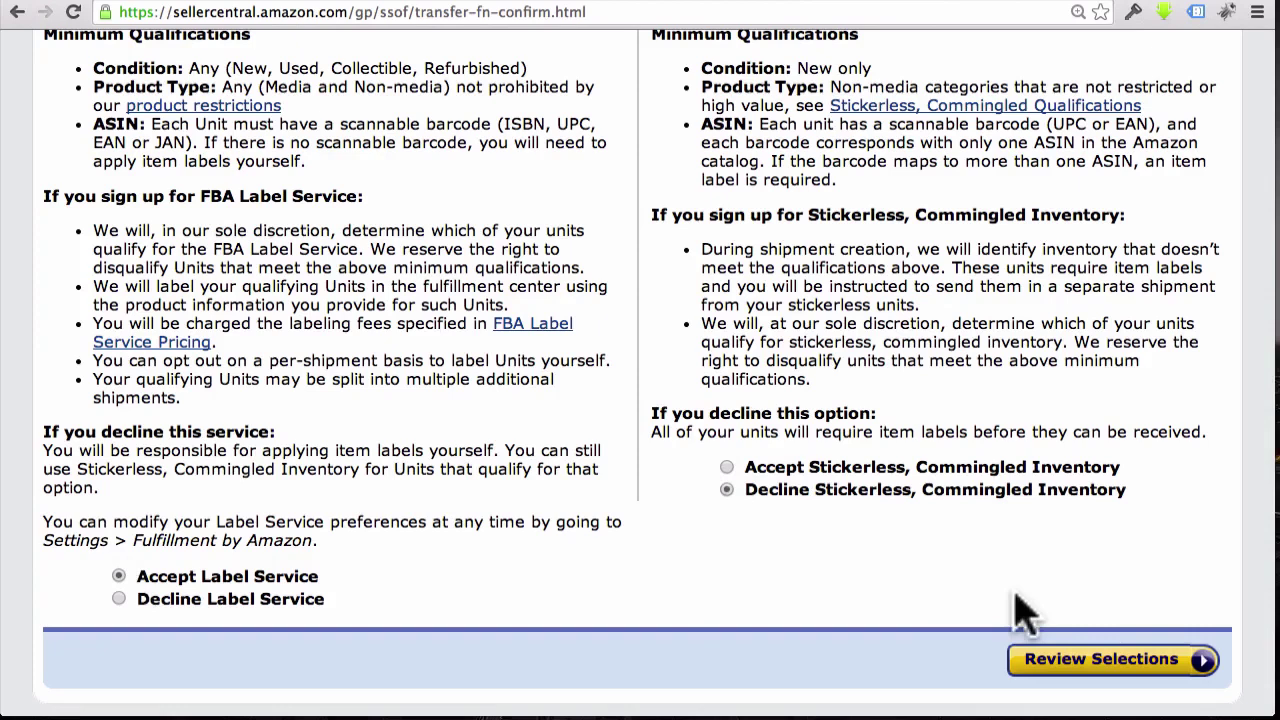
pyautogui.click(1080, 680)
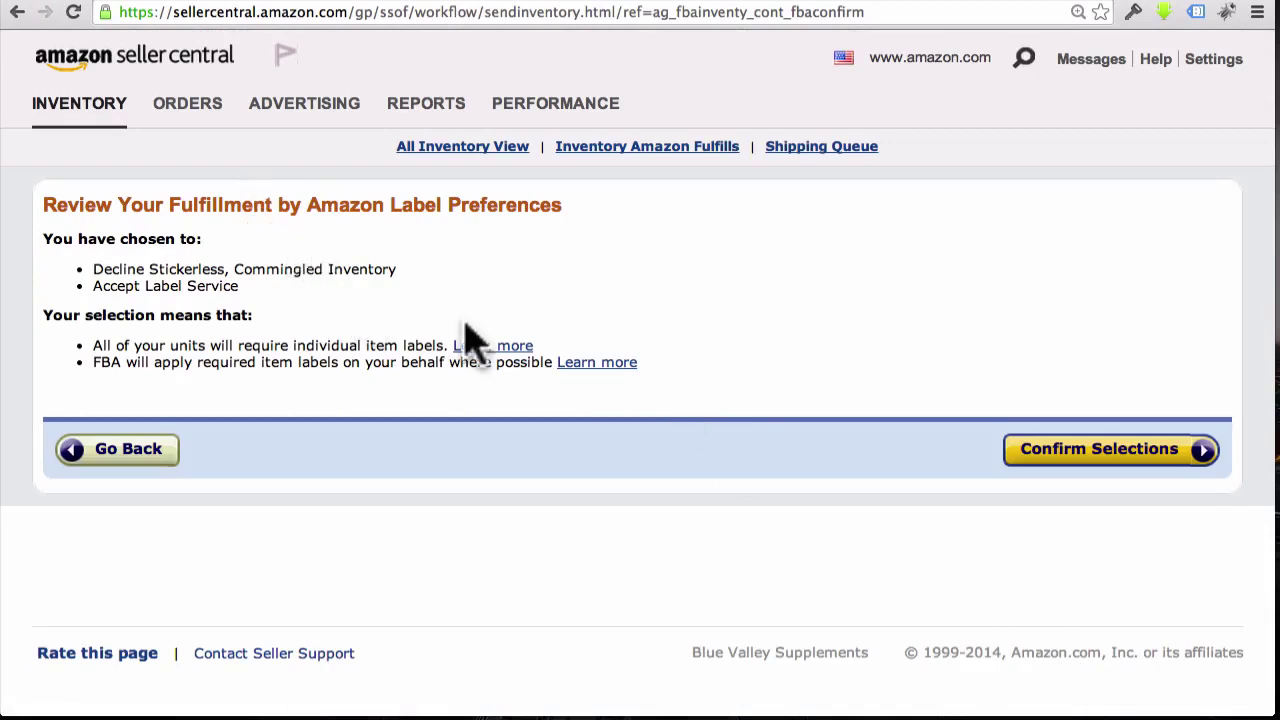
pyautogui.click(1110, 452)
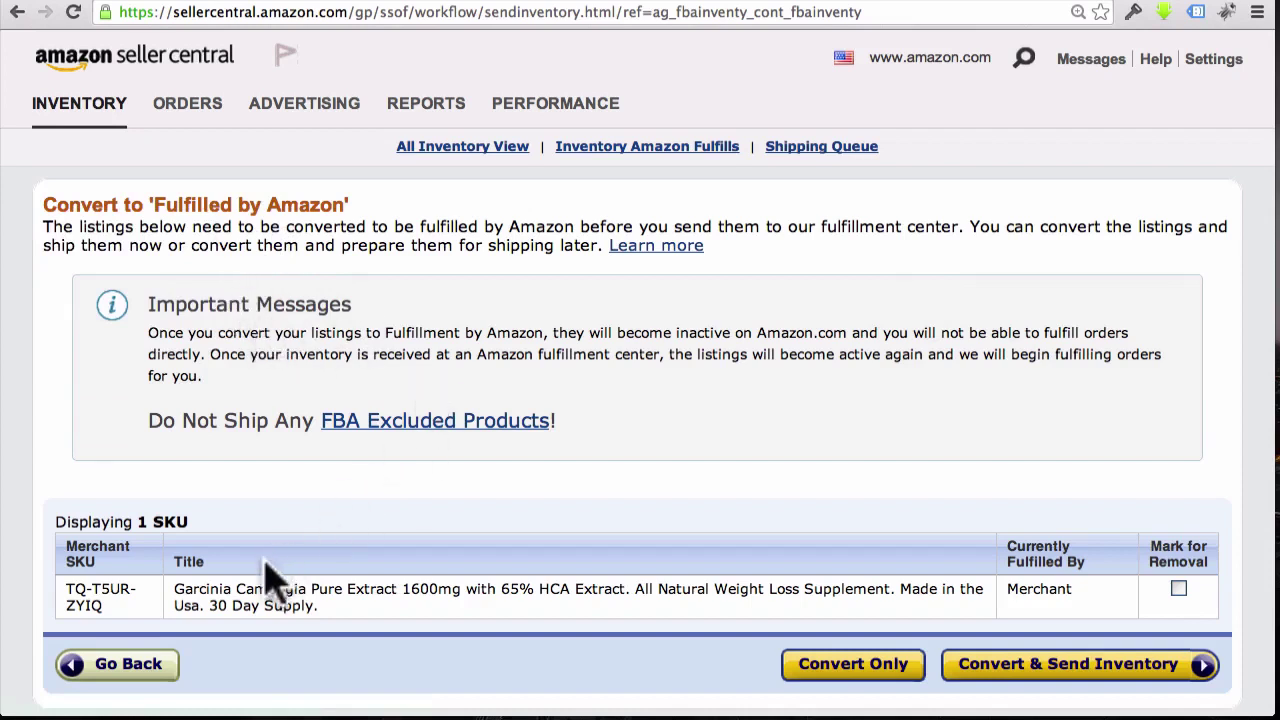
# Convert the Garcinia Cambogia listing with Convert & Send Inventory.
pyautogui.moveTo(203, 600); pyautogui.dragTo(363, 551)
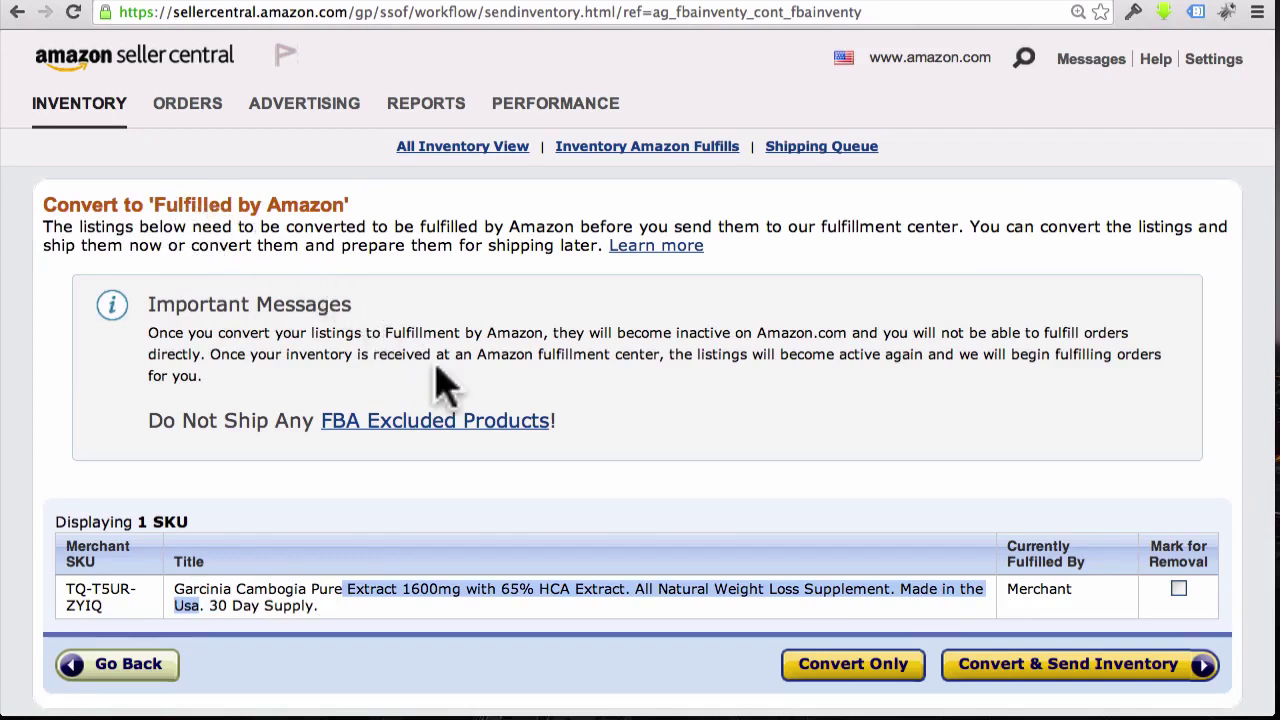
pyautogui.click(606, 612)
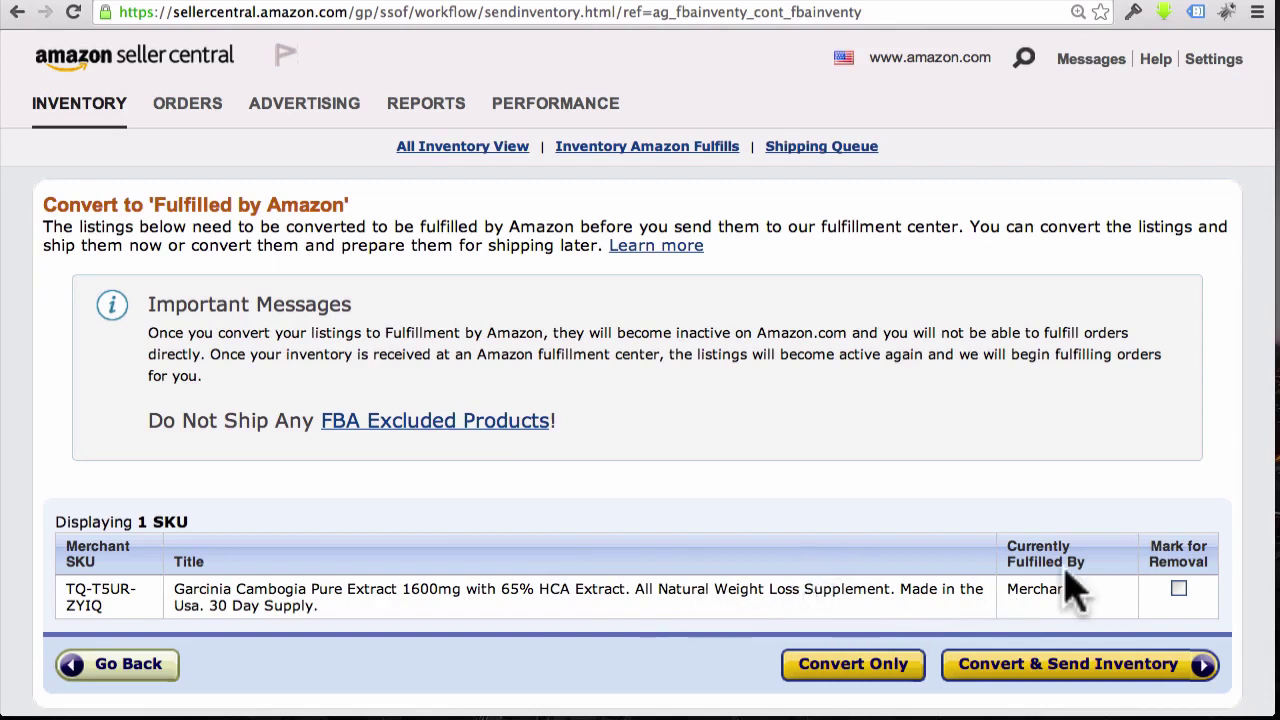
pyautogui.click(1022, 668)
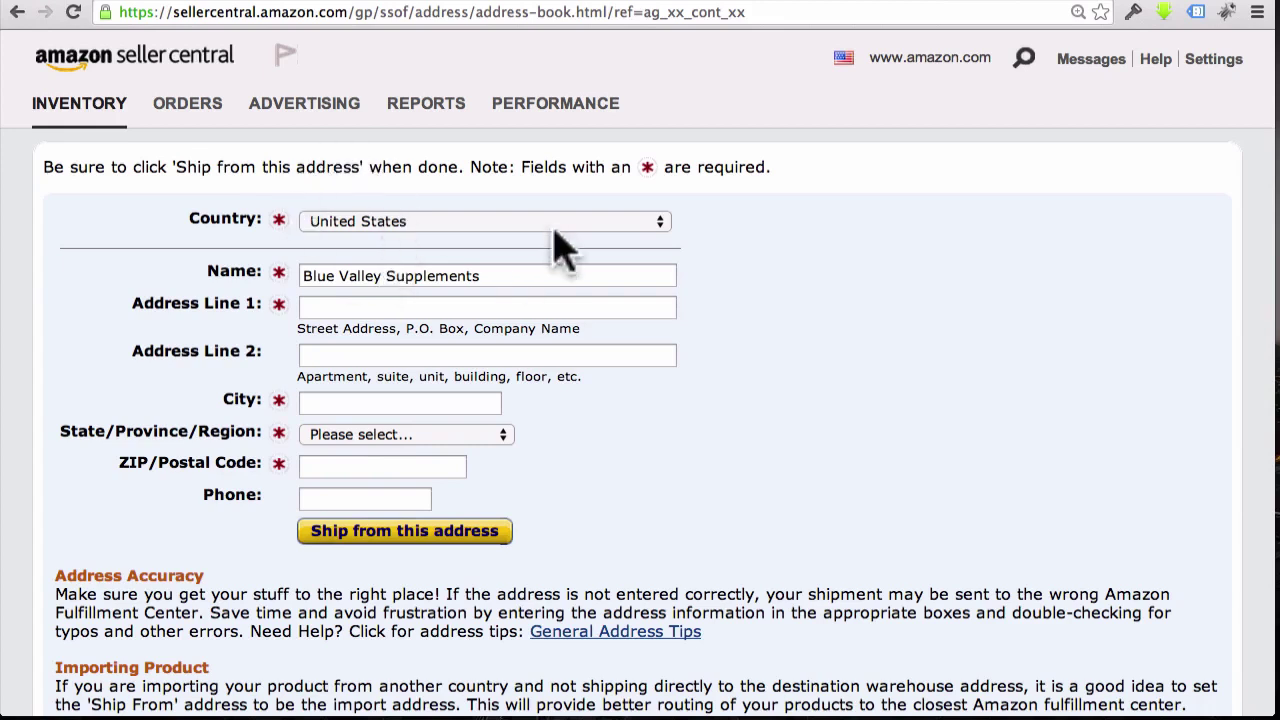
# Bring up the new shipping plan at its Set Quantity step after the ship-from address.
pyautogui.moveTo(423, 120)
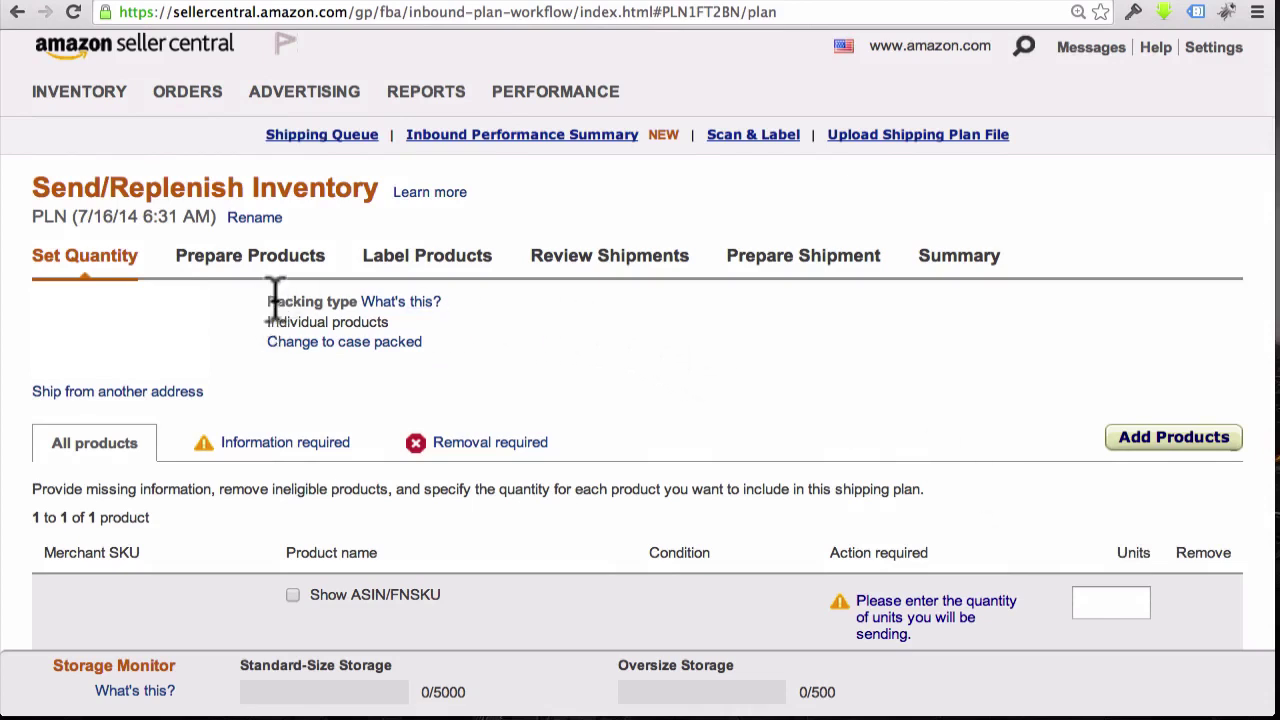
pyautogui.moveTo(276, 301); pyautogui.dragTo(452, 322)
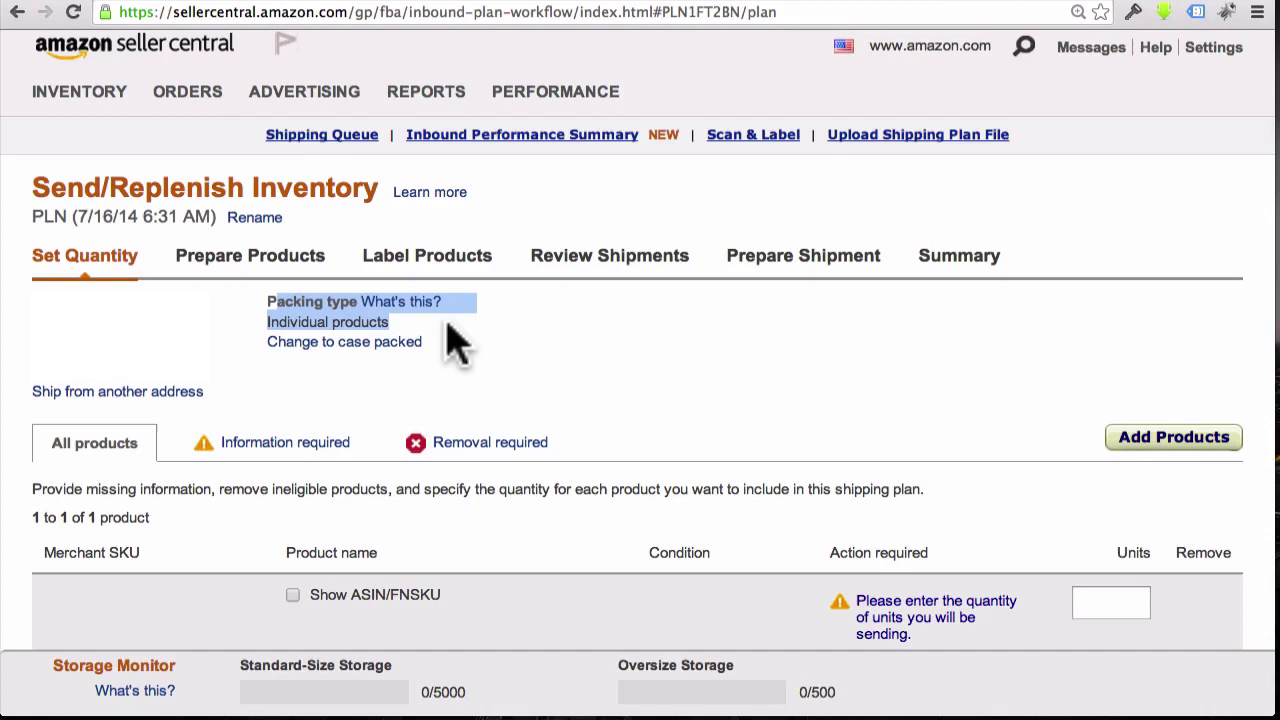
pyautogui.click(482, 357)
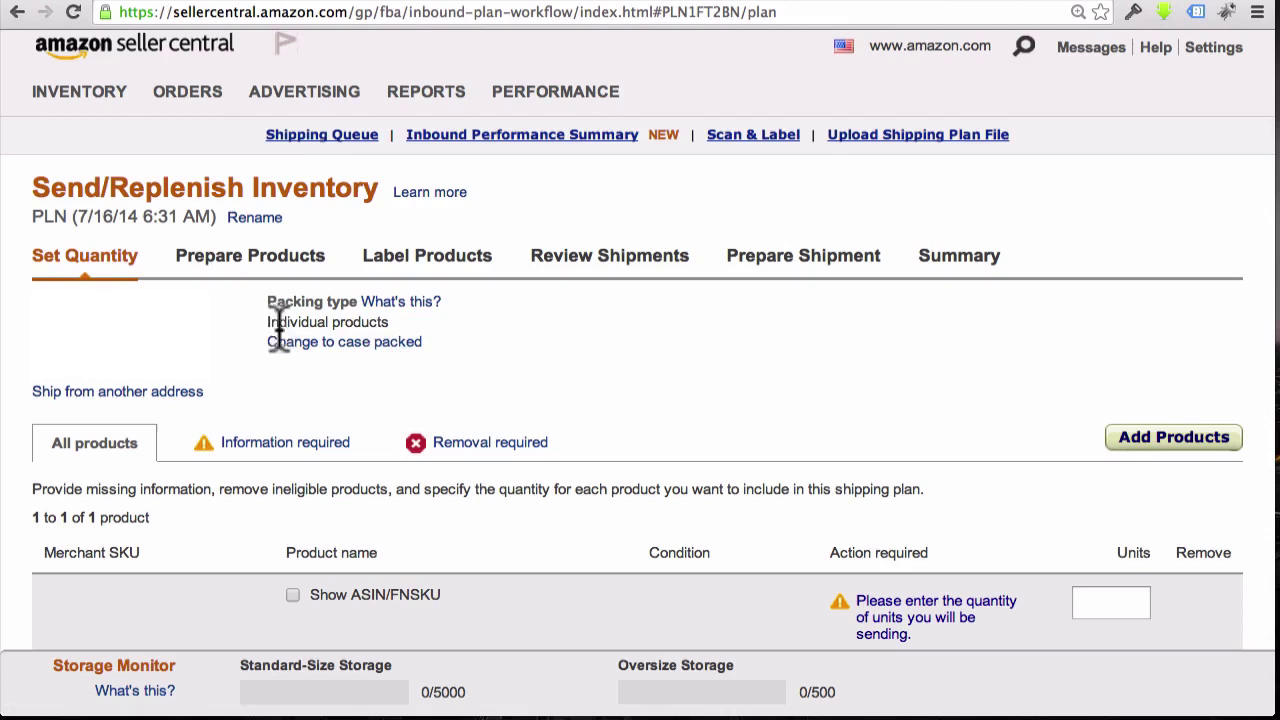
pyautogui.moveTo(451, 363); pyautogui.dragTo(266, 351)
pyautogui.click(447, 368)
pyautogui.click(300, 345)
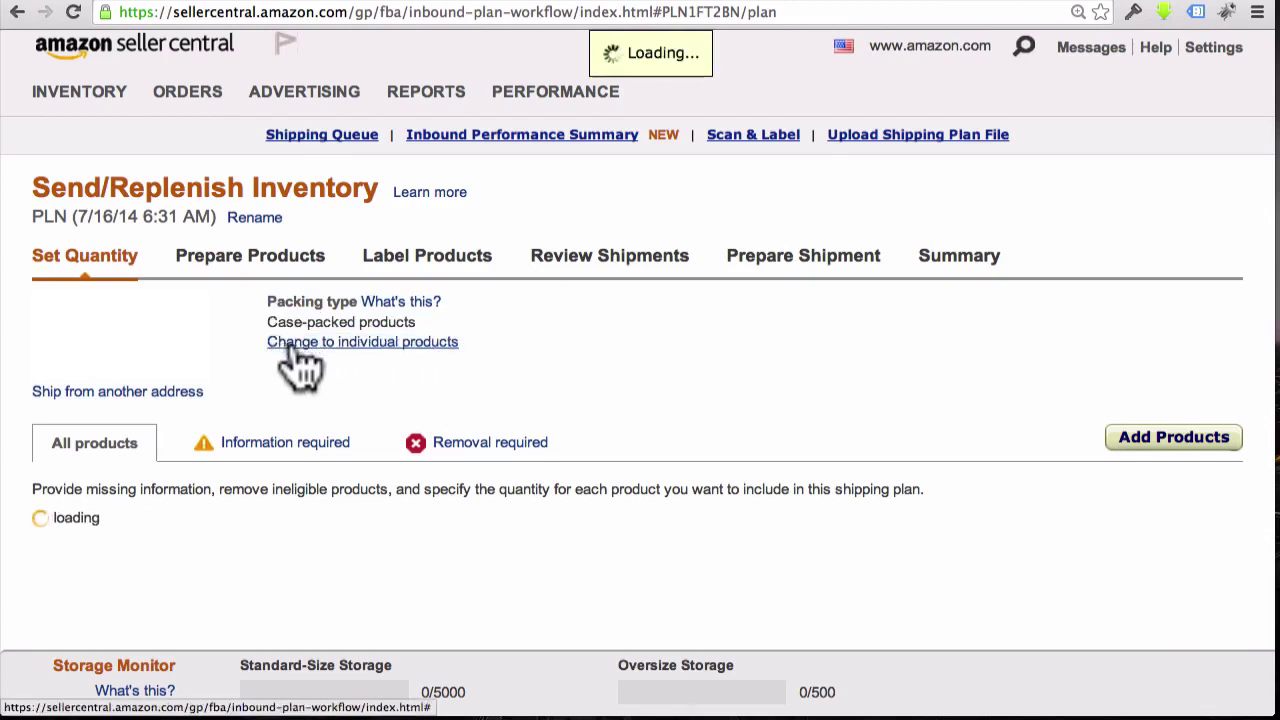
pyautogui.scroll(-1, 395, 383)
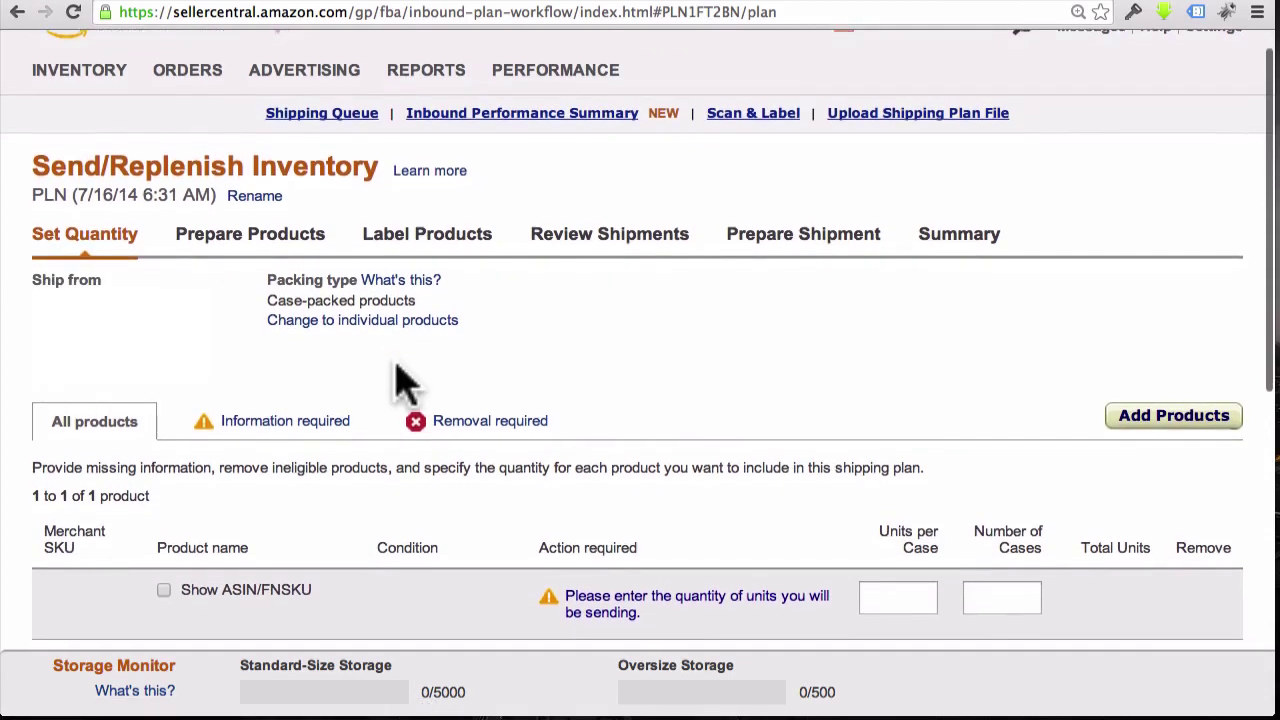
pyautogui.scroll(-1, 398, 380)
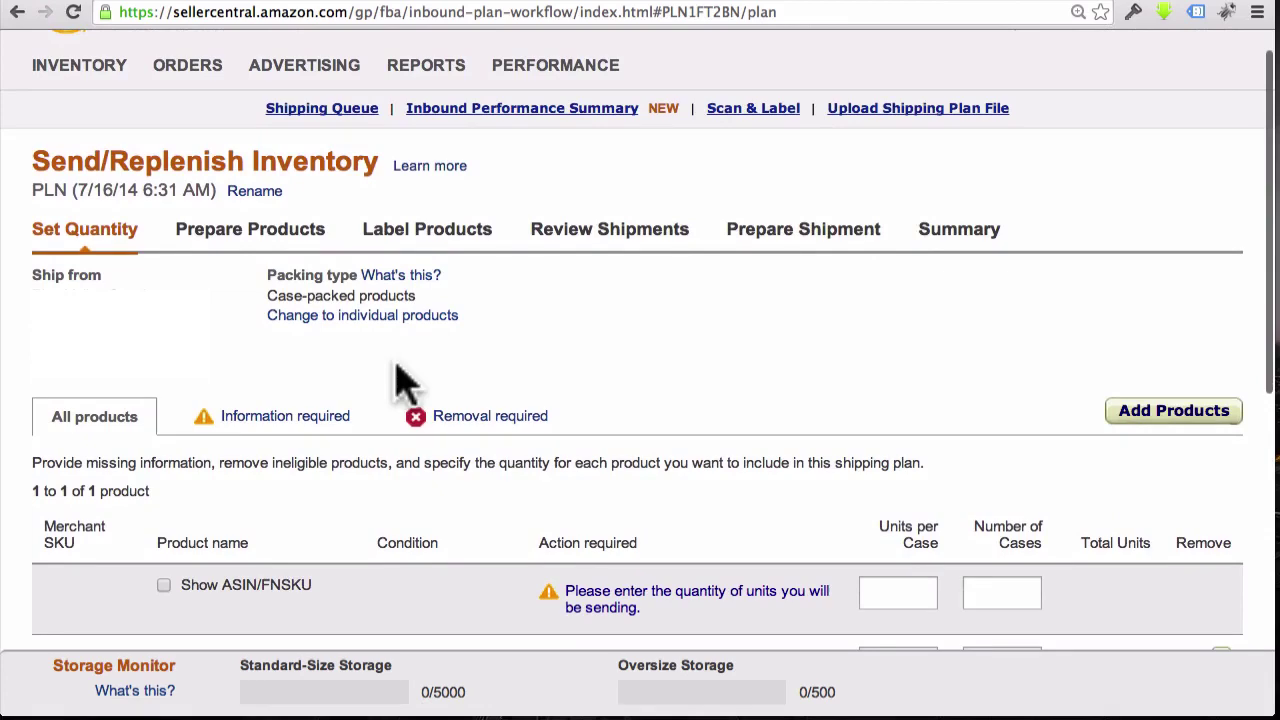
pyautogui.scroll(-1, 405, 380)
pyautogui.scroll(-3, 398, 380)
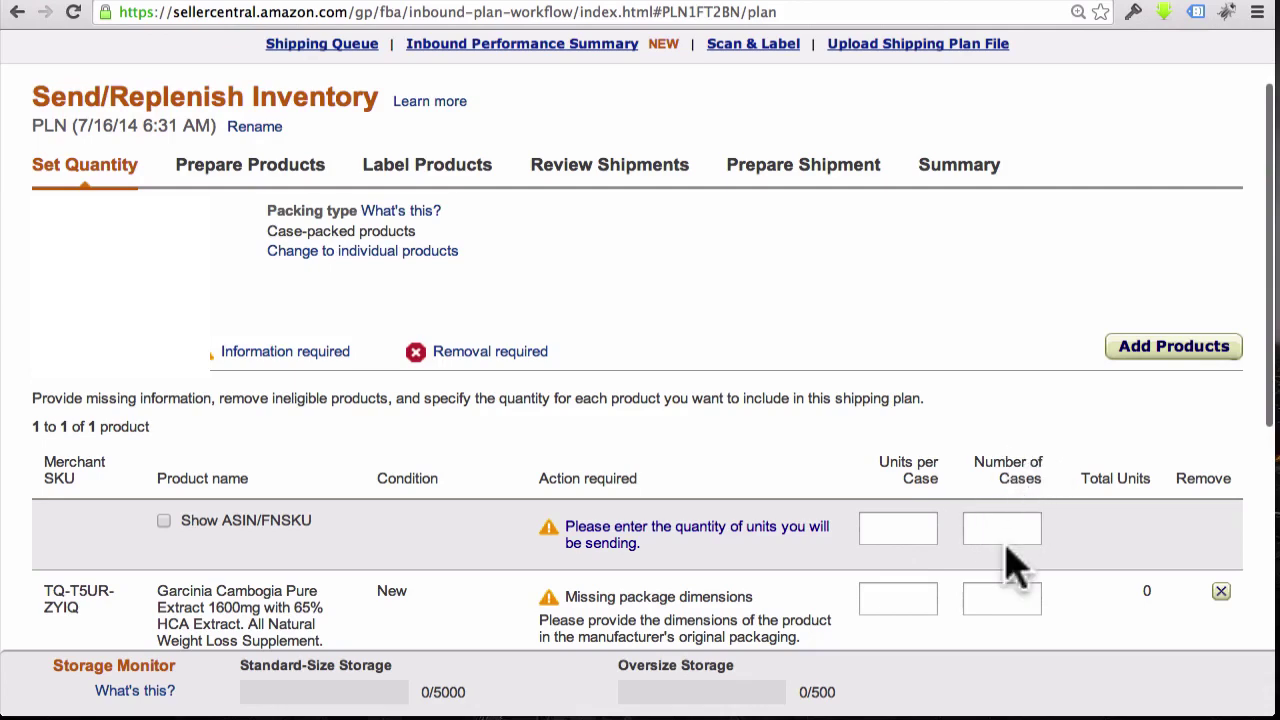
pyautogui.scroll(-1, 985, 565)
pyautogui.scroll(-2, 990, 560)
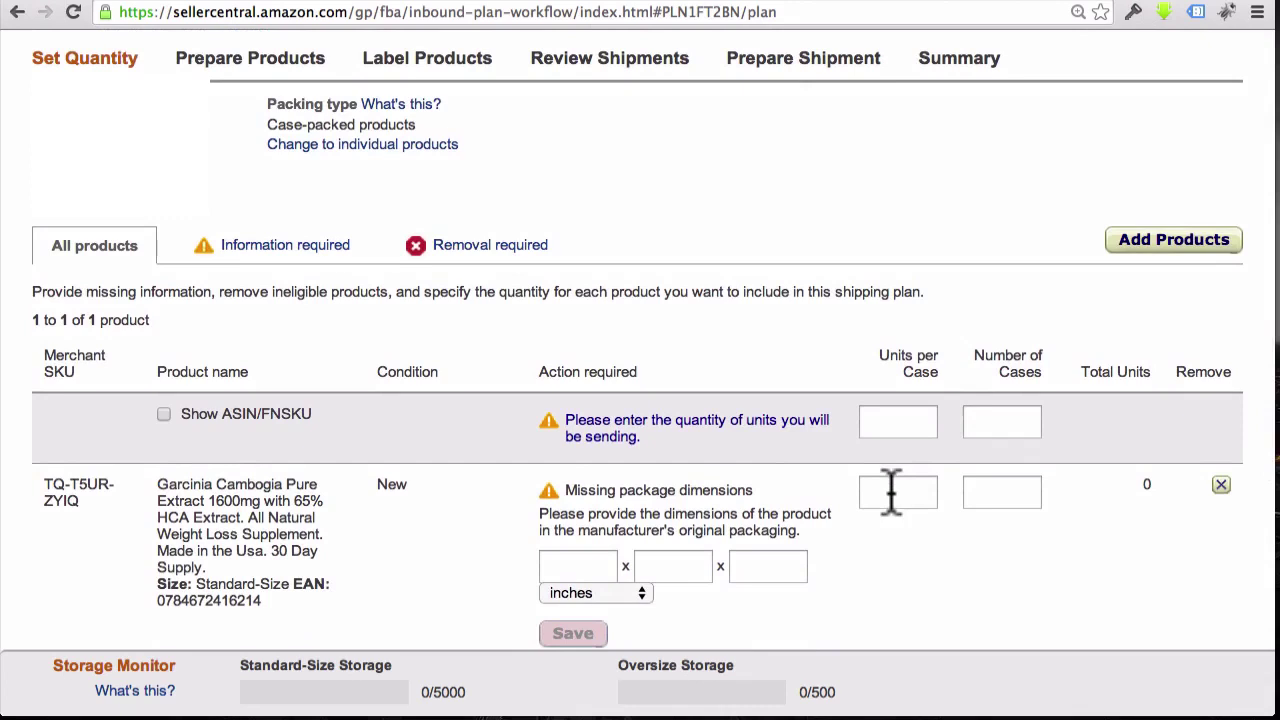
pyautogui.click(892, 491)
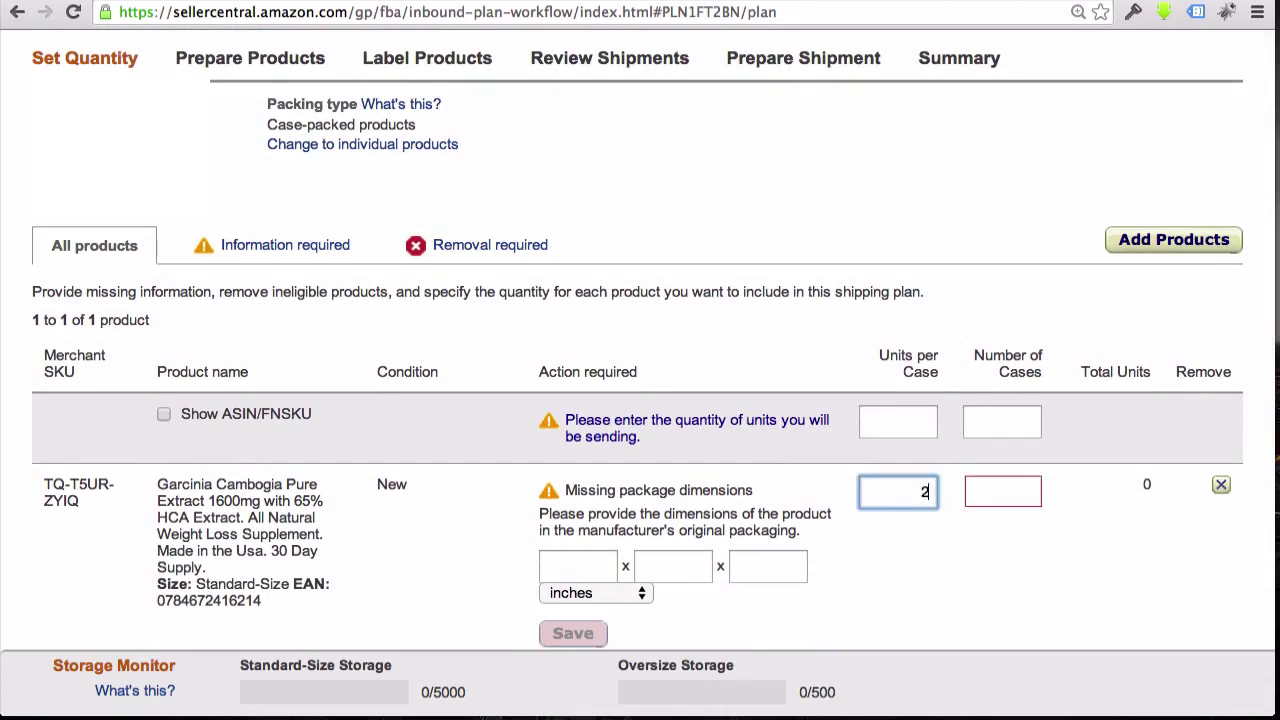
pyautogui.click(943, 590)
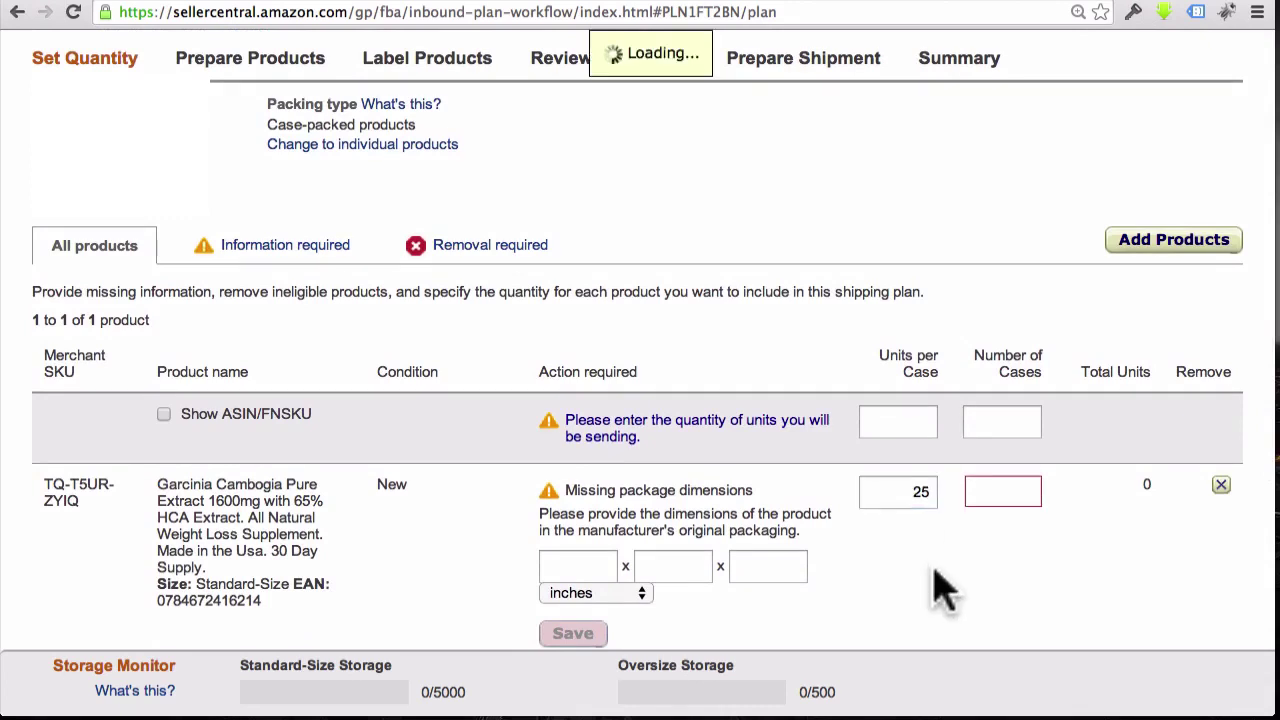
pyautogui.click(1008, 490)
pyautogui.write('2')
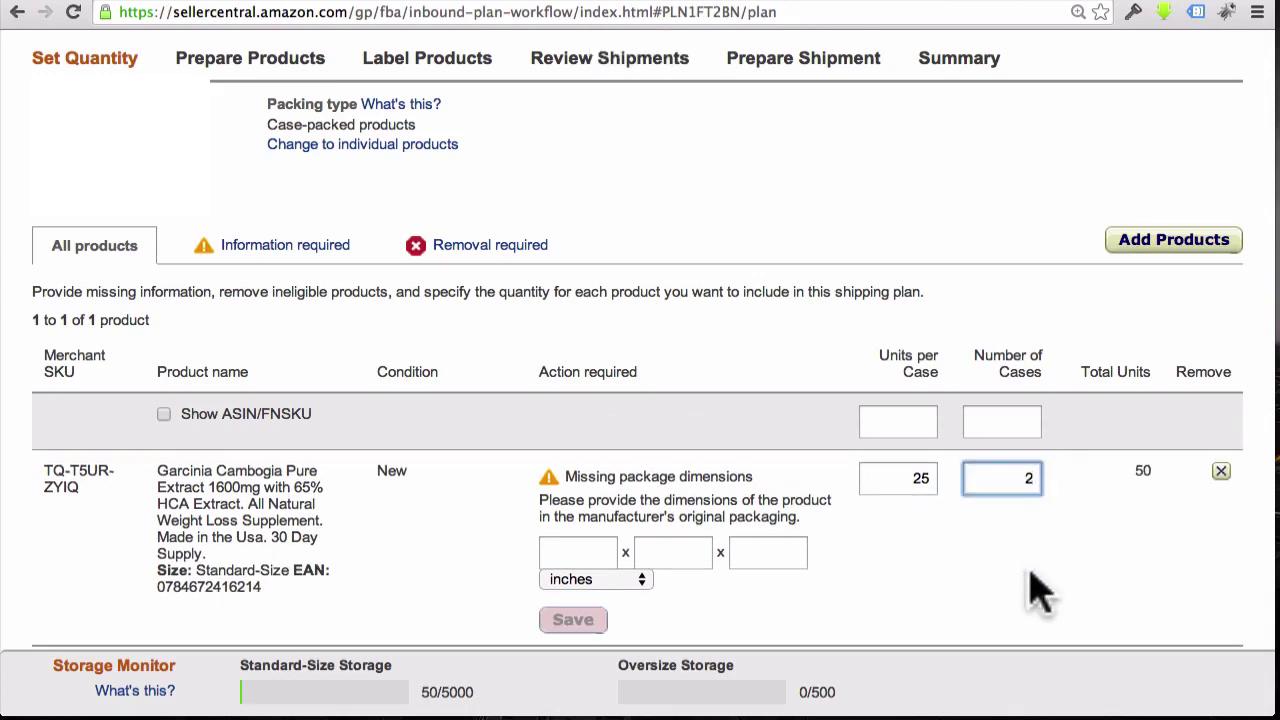
pyautogui.click(1029, 586)
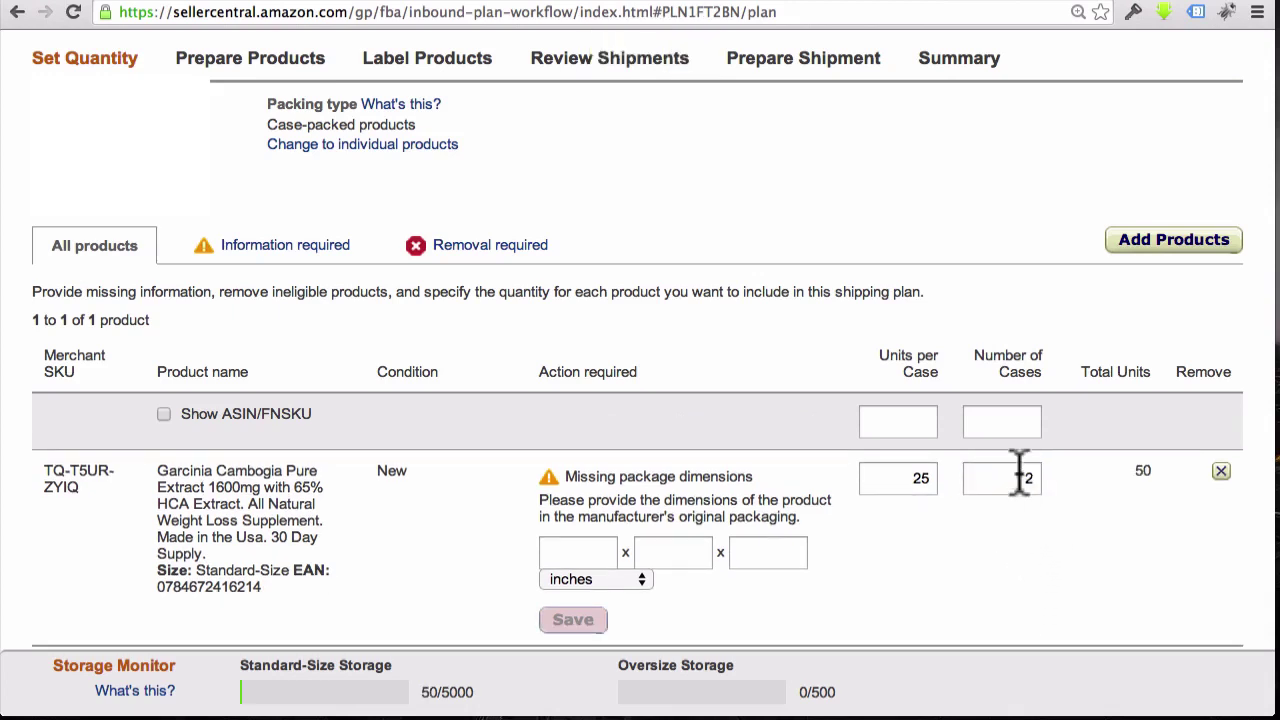
pyautogui.tripleClick(1158, 468)
pyautogui.click(1120, 537)
pyautogui.scroll(-2, 1120, 538)
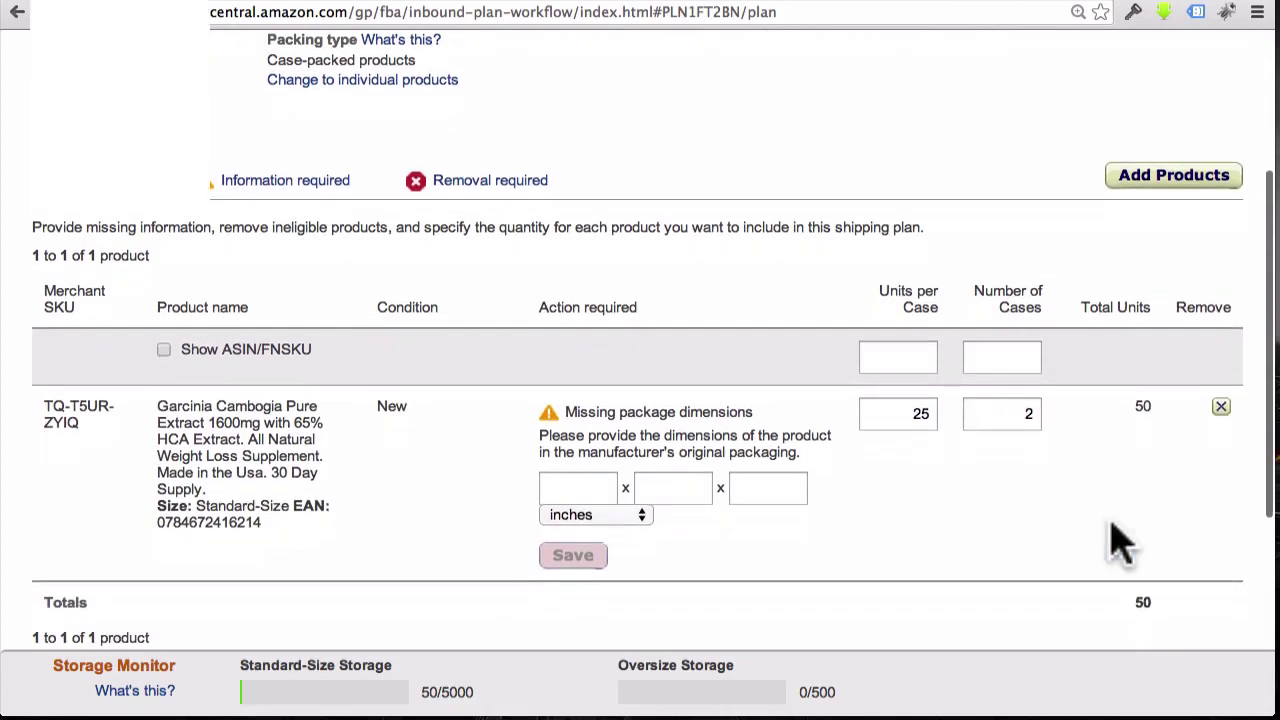
pyautogui.scroll(-3, 1118, 544)
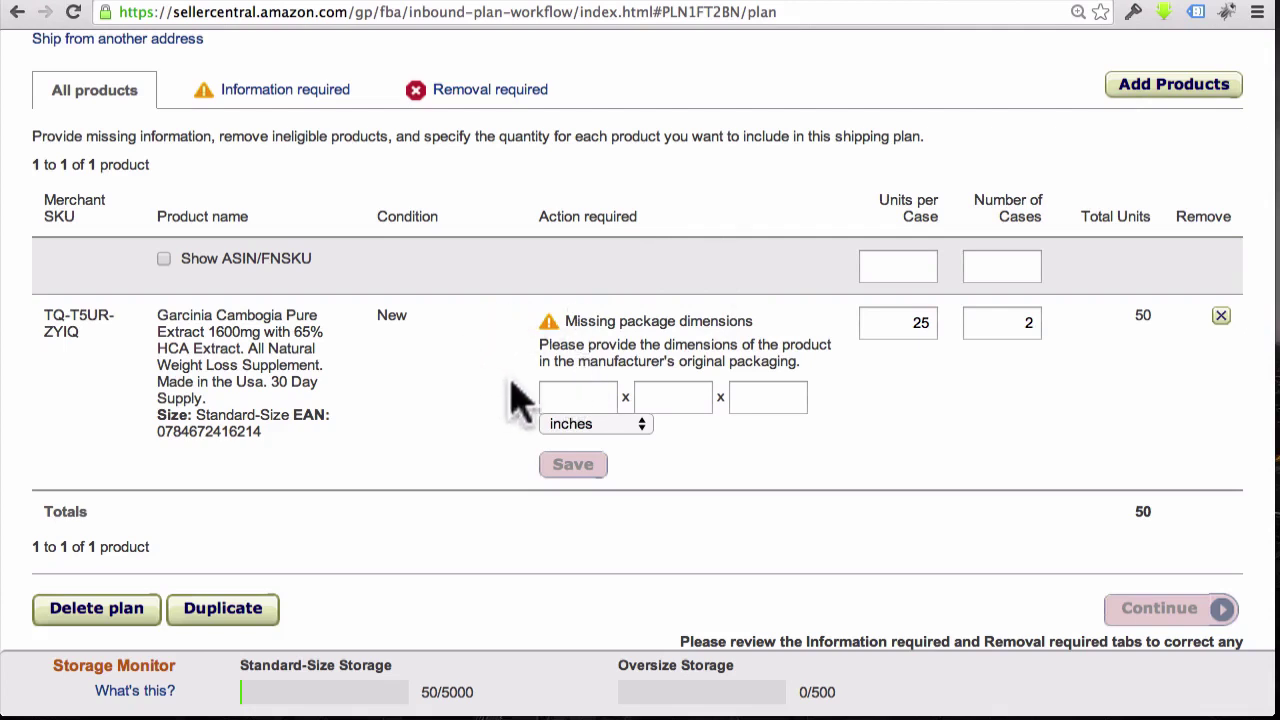
# Save 12 x 10 x 8 inch package dimensions for the Garcinia Cambogia SKU.
pyautogui.click(583, 397)
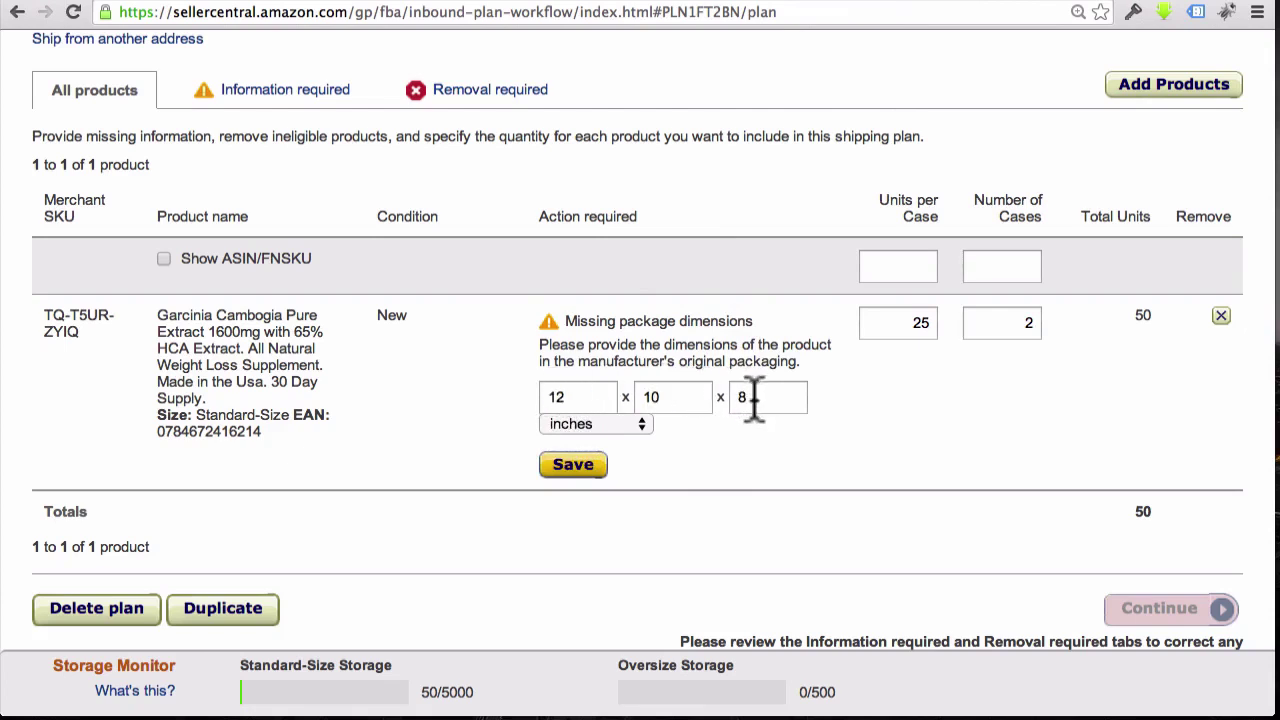
pyautogui.click(572, 466)
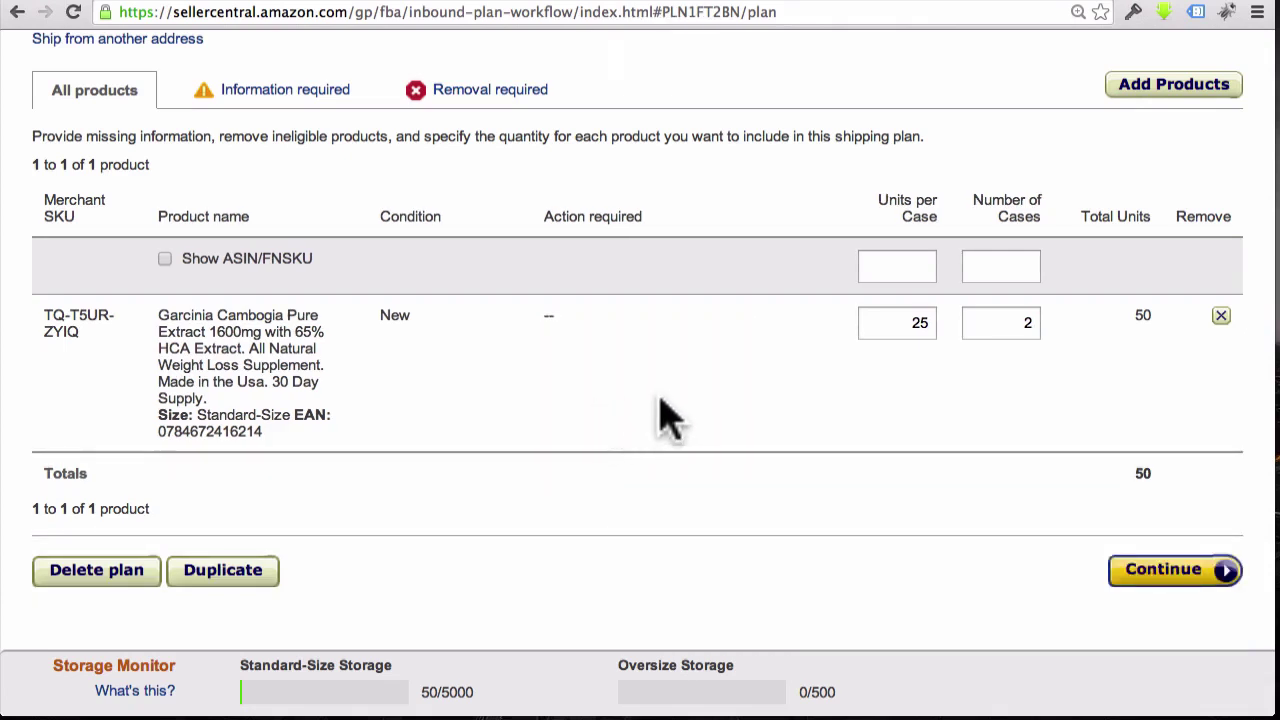
pyautogui.scroll(-1, 1012, 458)
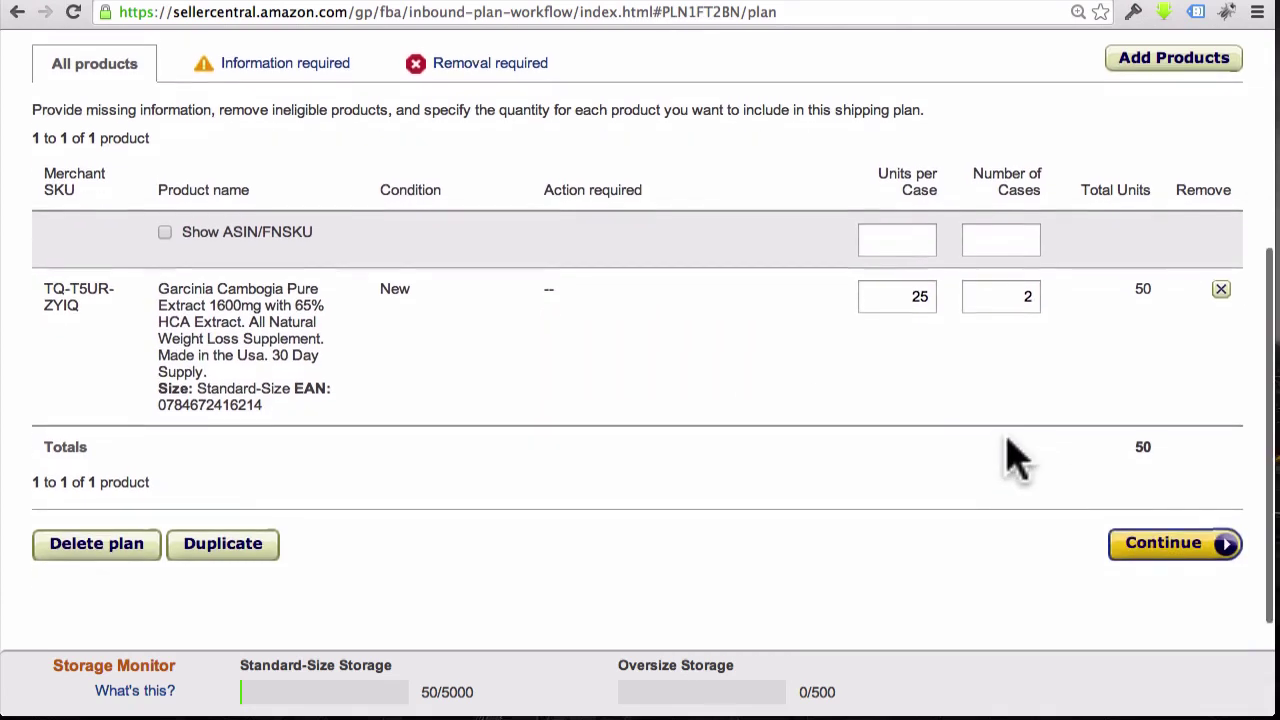
pyautogui.scroll(3, 1006, 423)
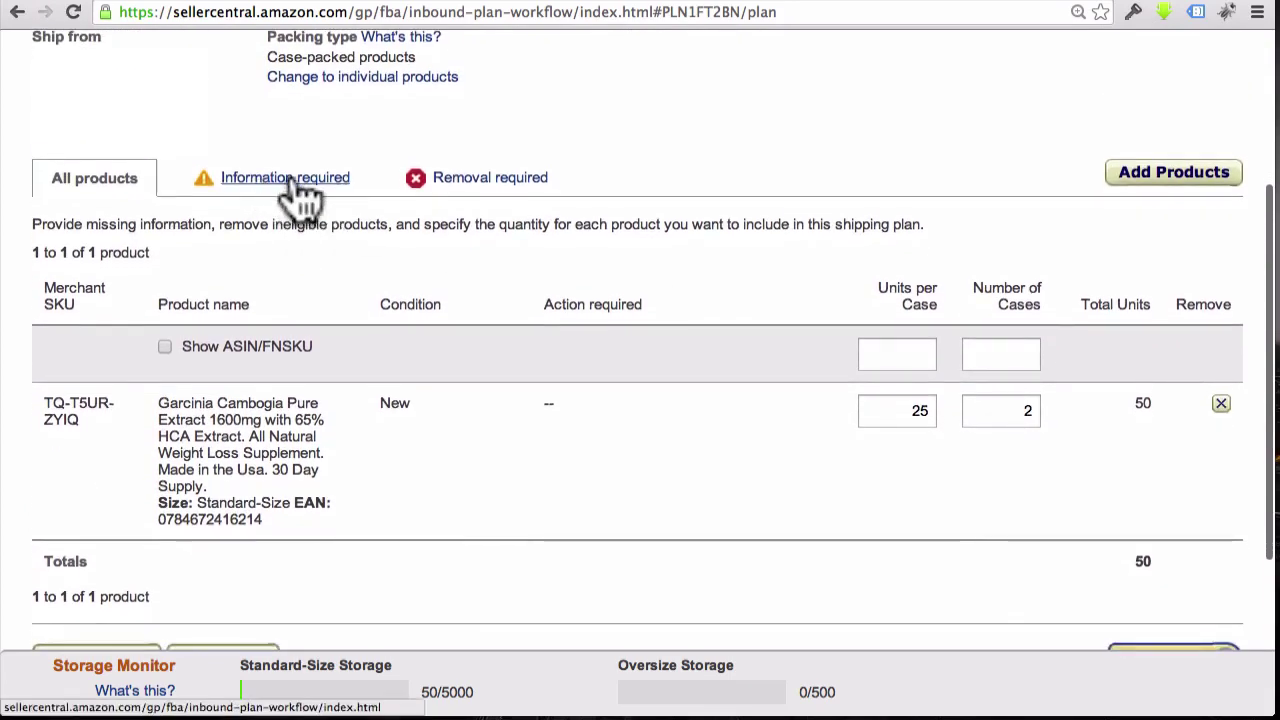
# Check the Information required and Removal required tabs, then continue to Prepare Products.
pyautogui.click(288, 182)
pyautogui.scroll(-1, 382, 375)
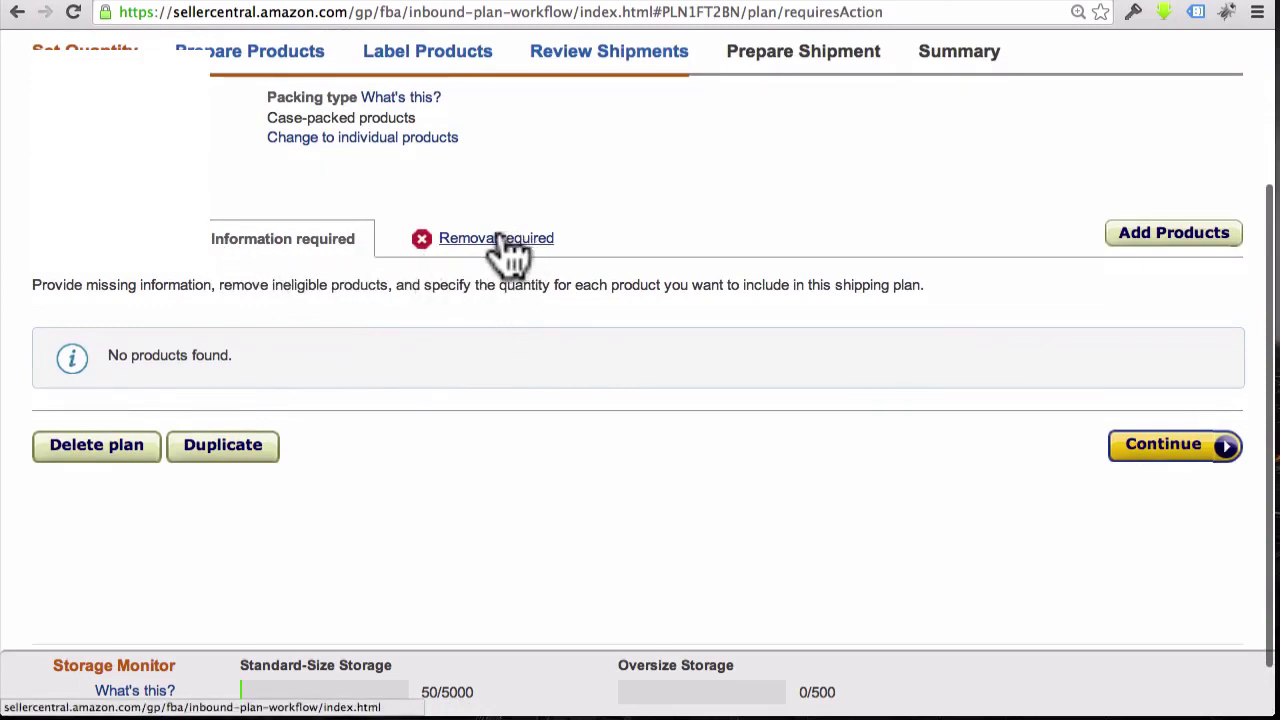
pyautogui.click(497, 240)
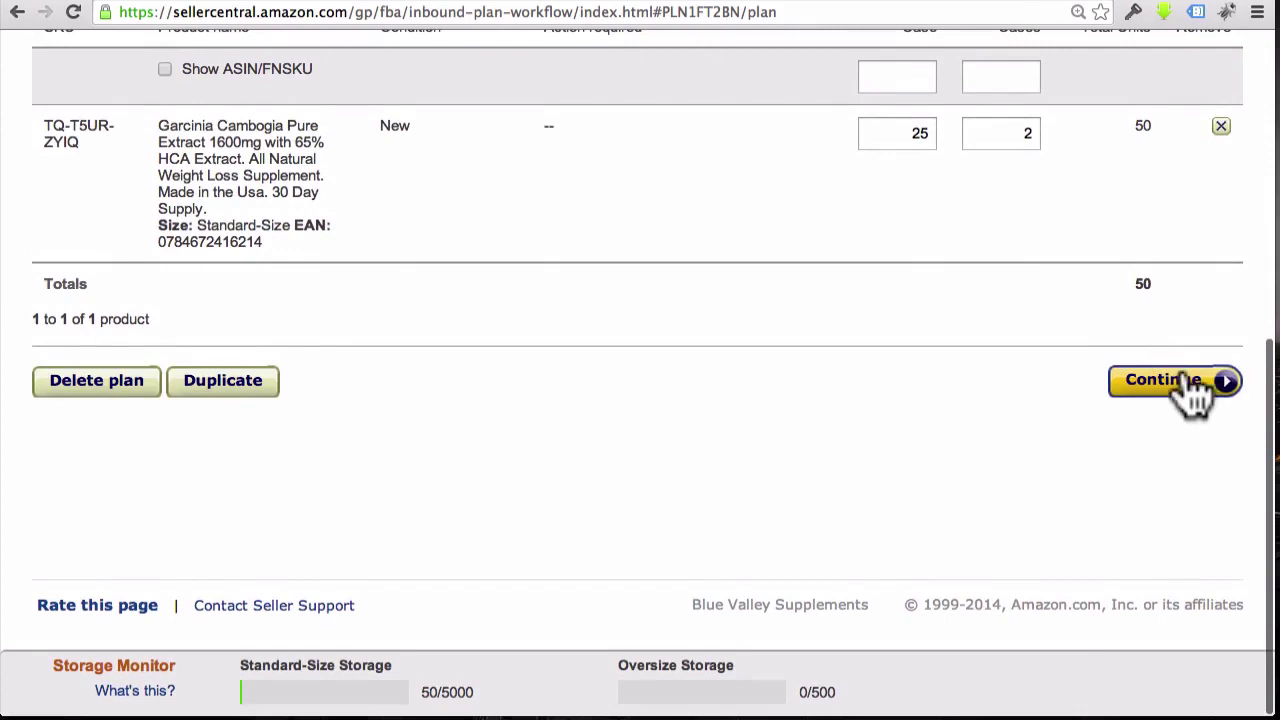
pyautogui.click(1190, 395)
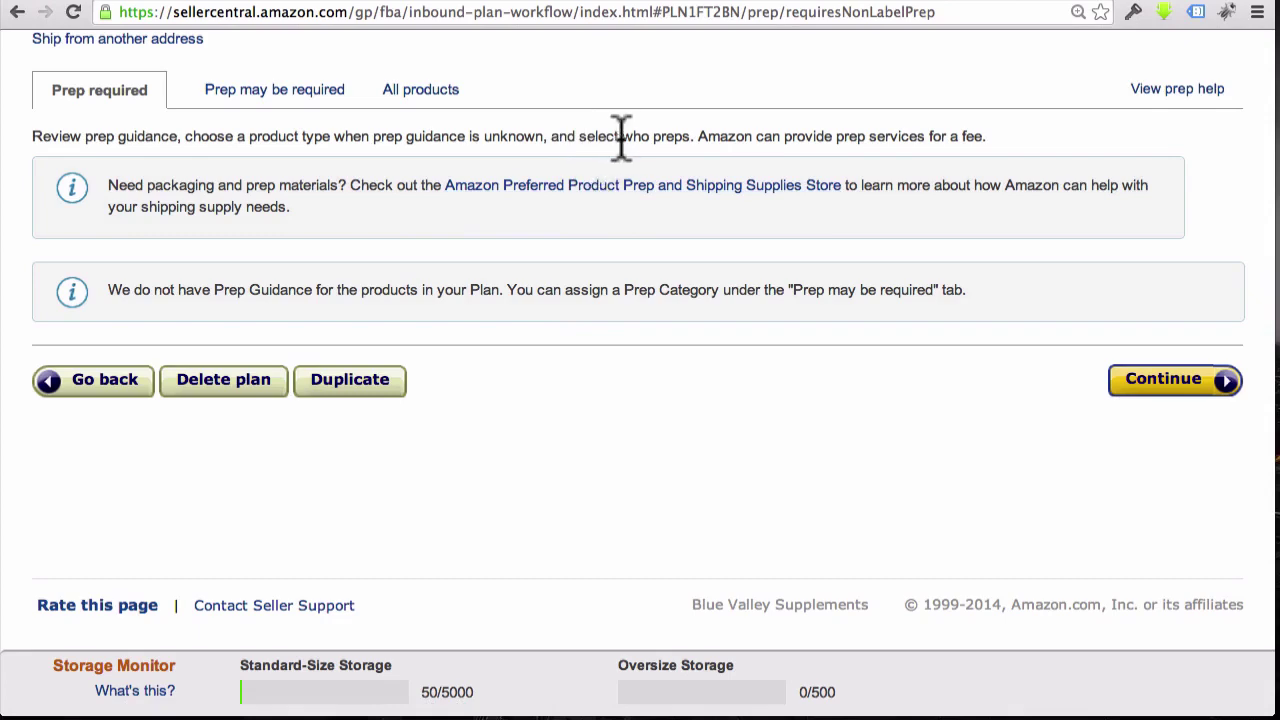
# Advance to Label Products and review the Who labels? options for the 50 labels.
pyautogui.click(1170, 392)
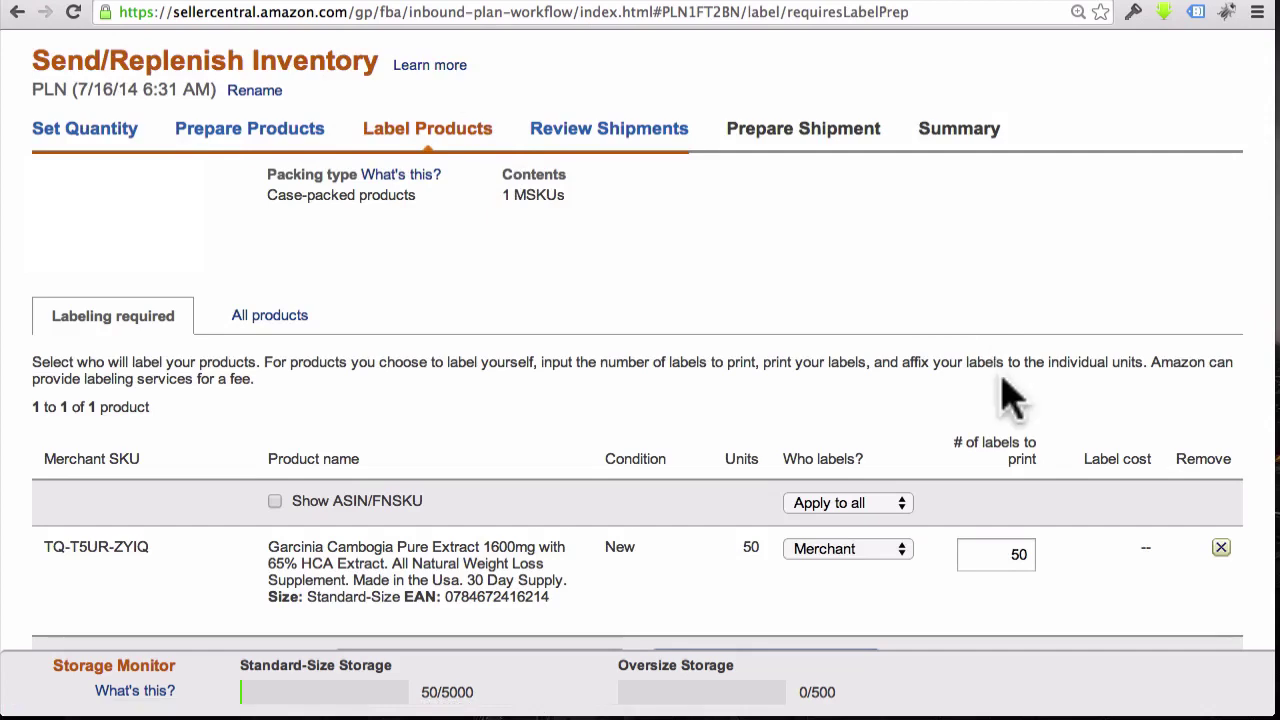
pyautogui.scroll(-5, 1028, 402)
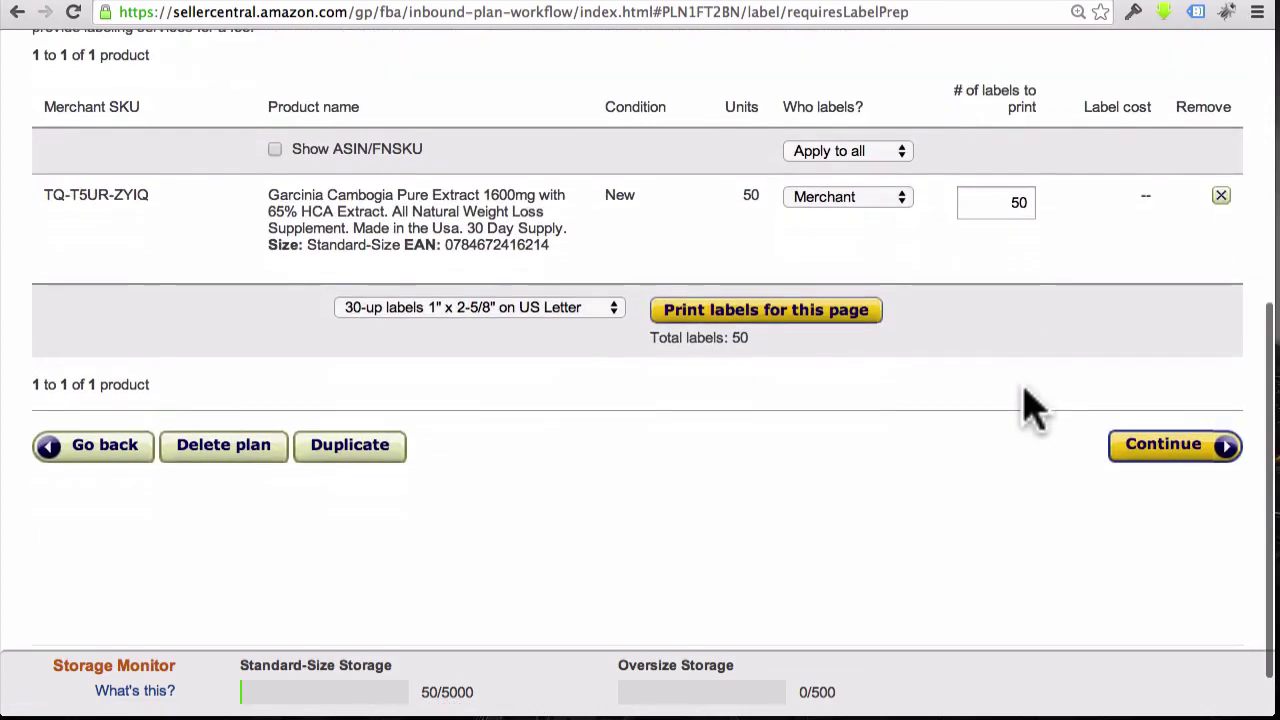
pyautogui.moveTo(294, 191); pyautogui.dragTo(337, 200)
pyautogui.click(337, 200)
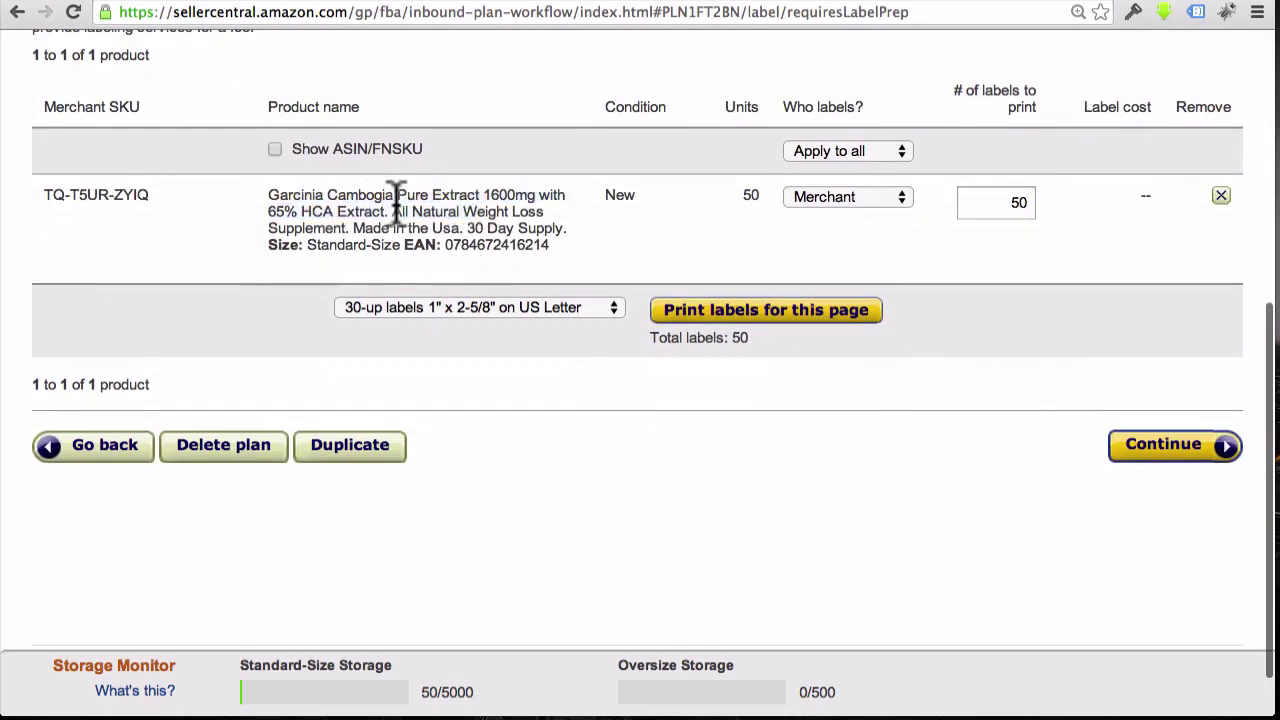
pyautogui.click(865, 205)
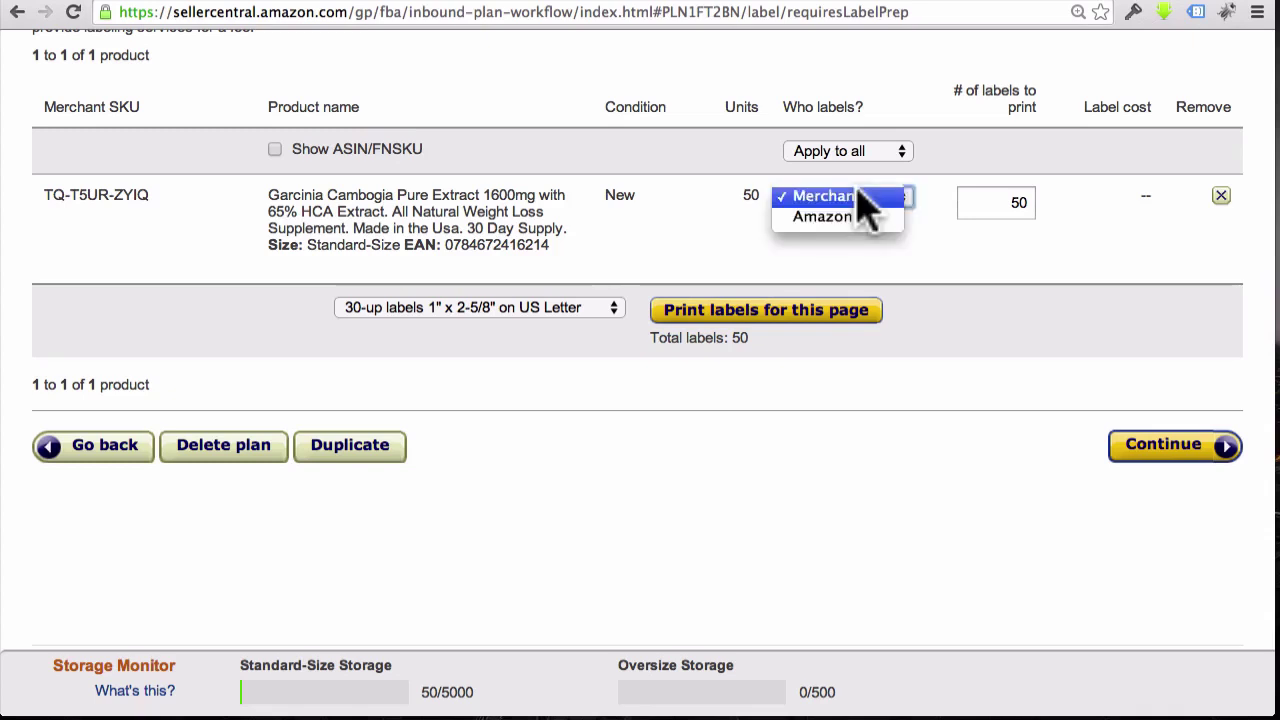
# Decline Amazon labelling, keep Merchant, and download the 50 labels for 30-up US Letter sheets.
pyautogui.click(818, 216)
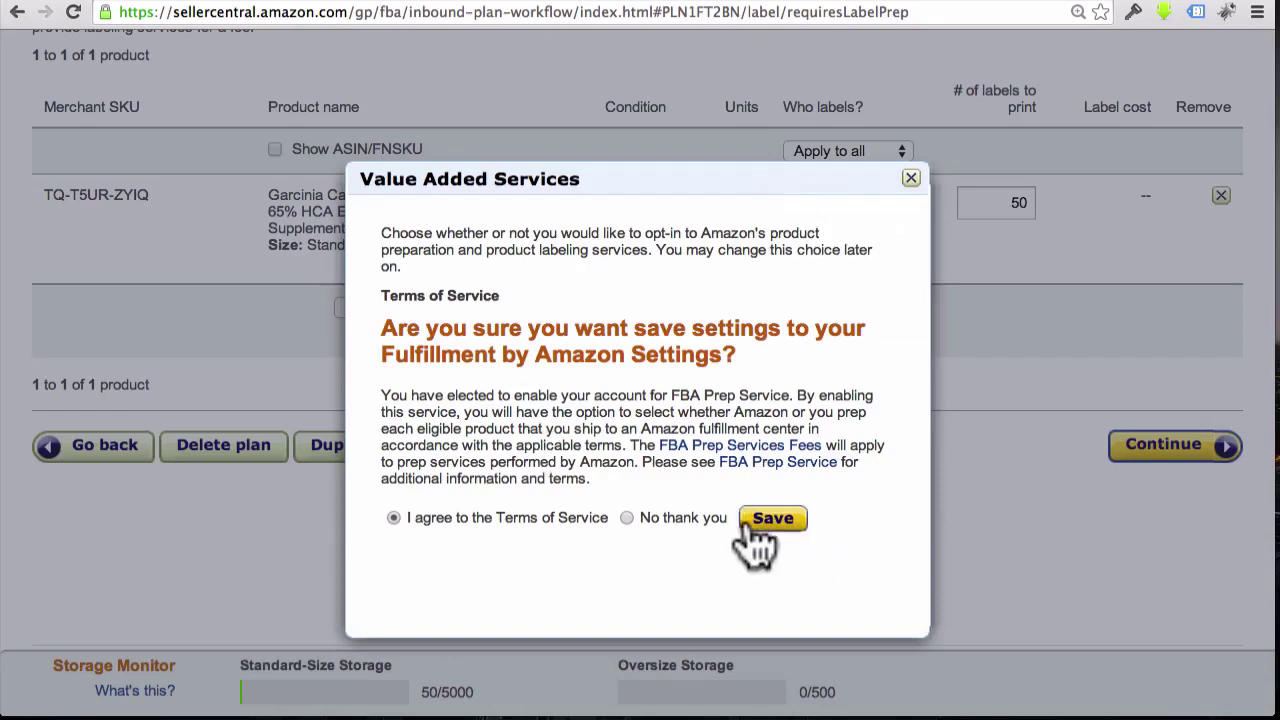
pyautogui.click(908, 180)
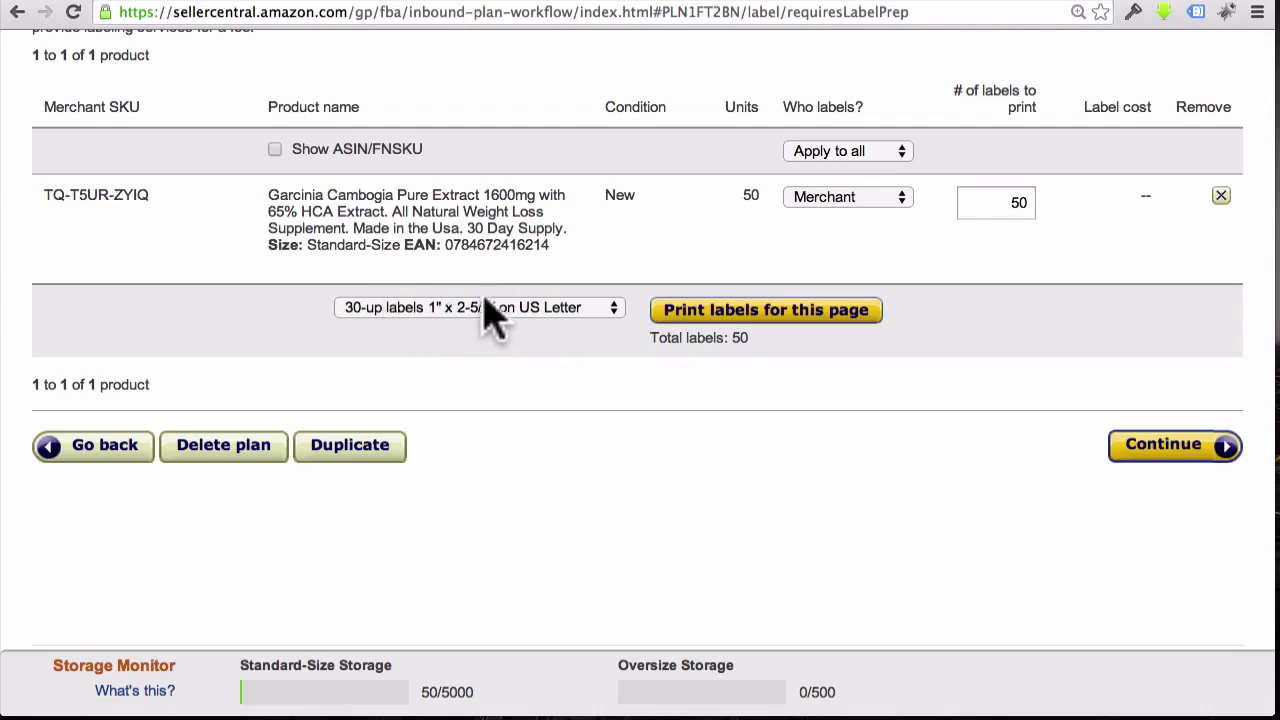
pyautogui.click(716, 322)
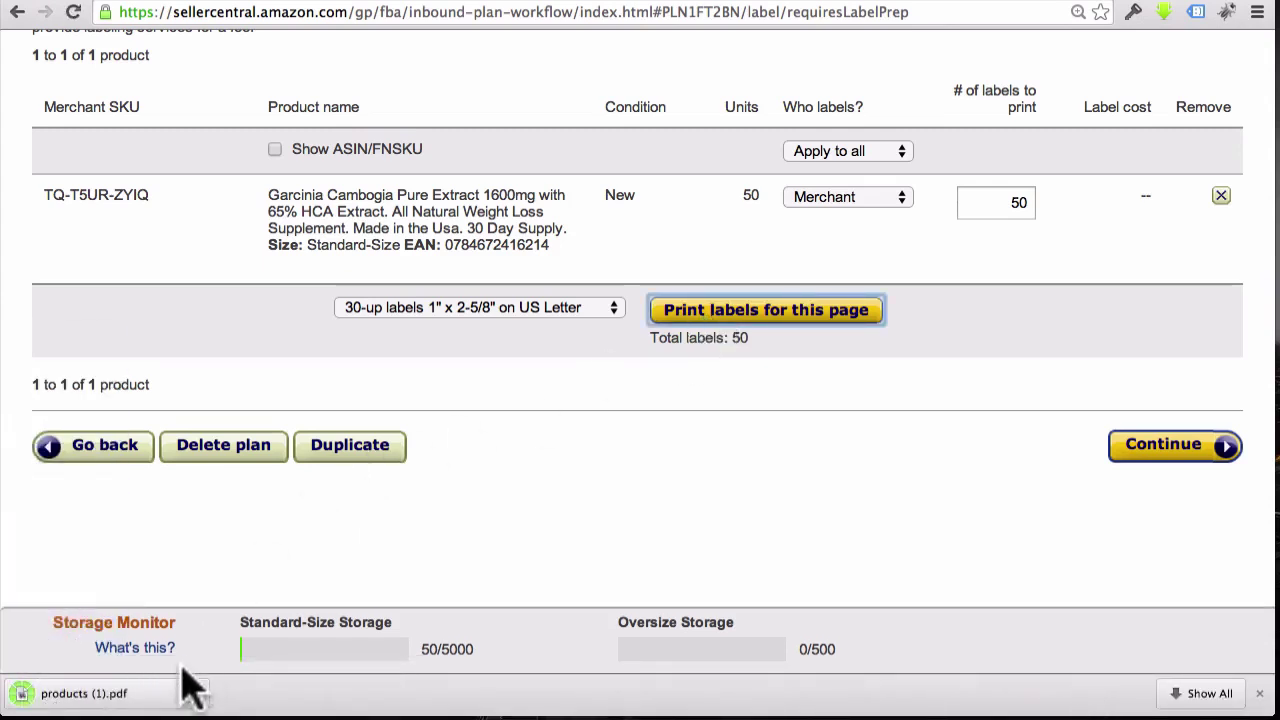
pyautogui.click(199, 693)
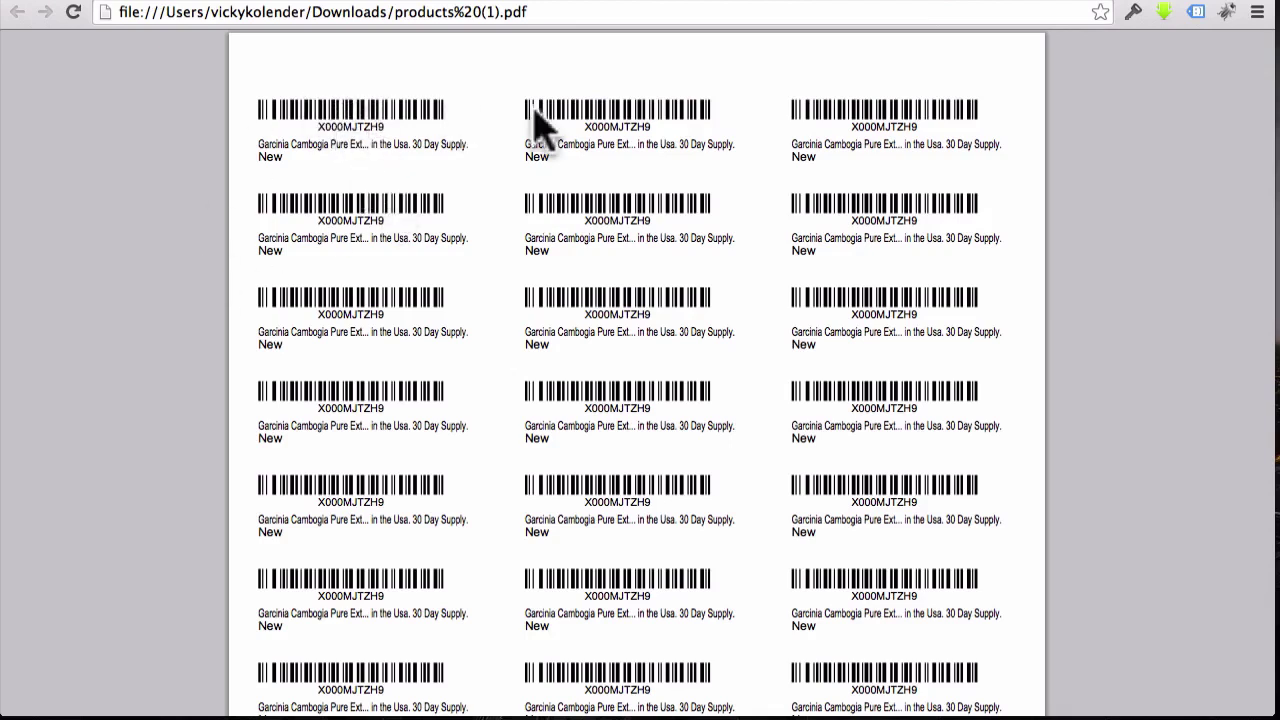
# Open products (1).pdf and scroll through the X000MJTZH9 Garcinia Cambogia barcode labels.
pyautogui.scroll(-1, 443, 72)
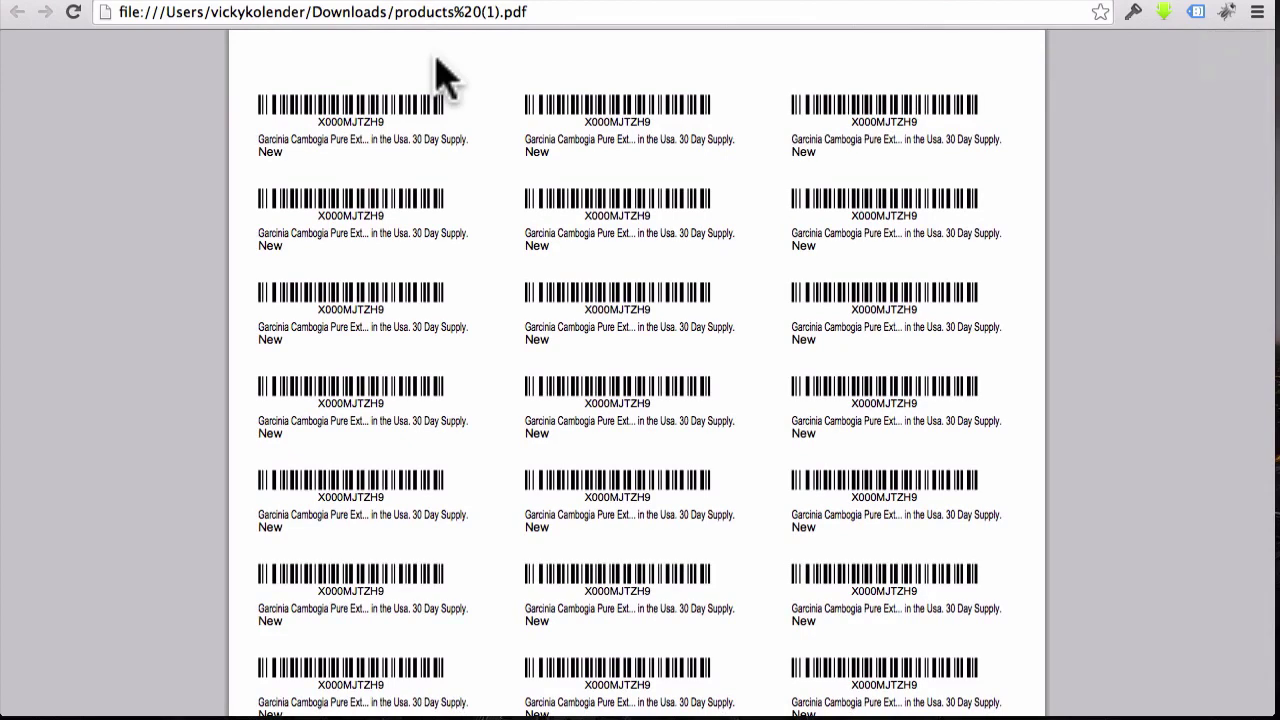
# Review the shipment names and approve both 25-unit shipments to BNA3 and PHL7.
pyautogui.click(142, 6)
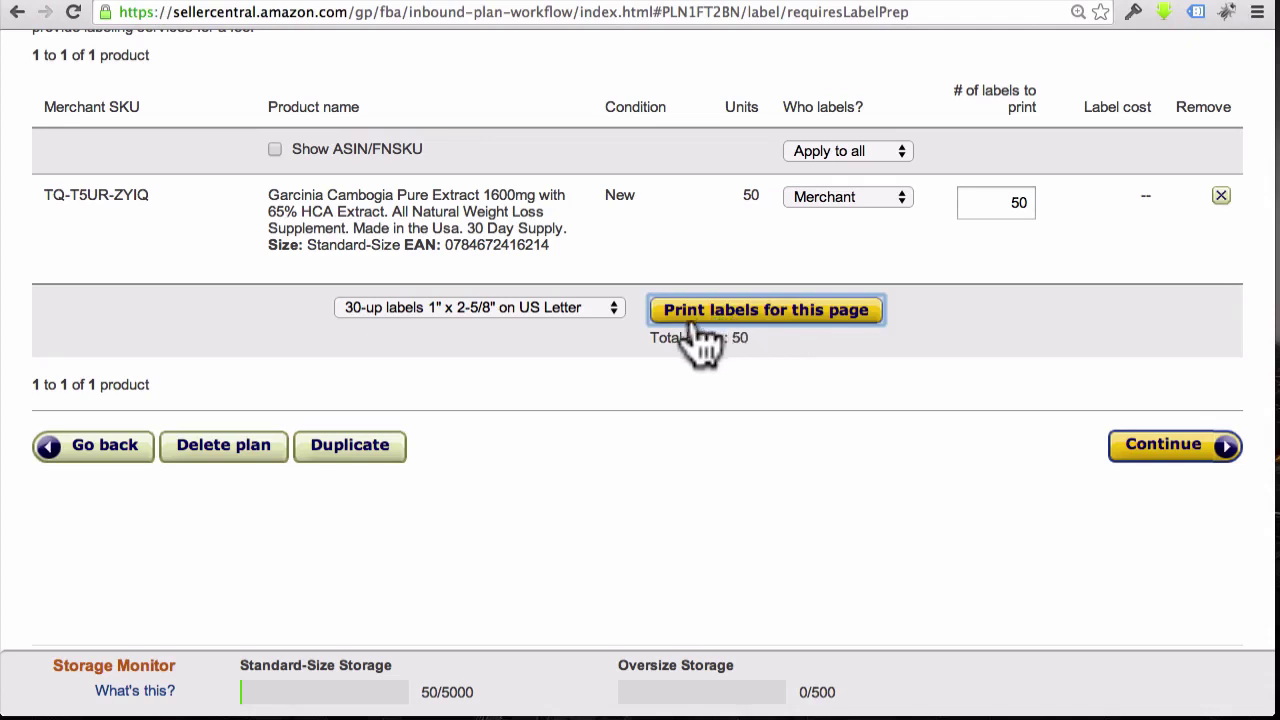
pyautogui.click(1170, 447)
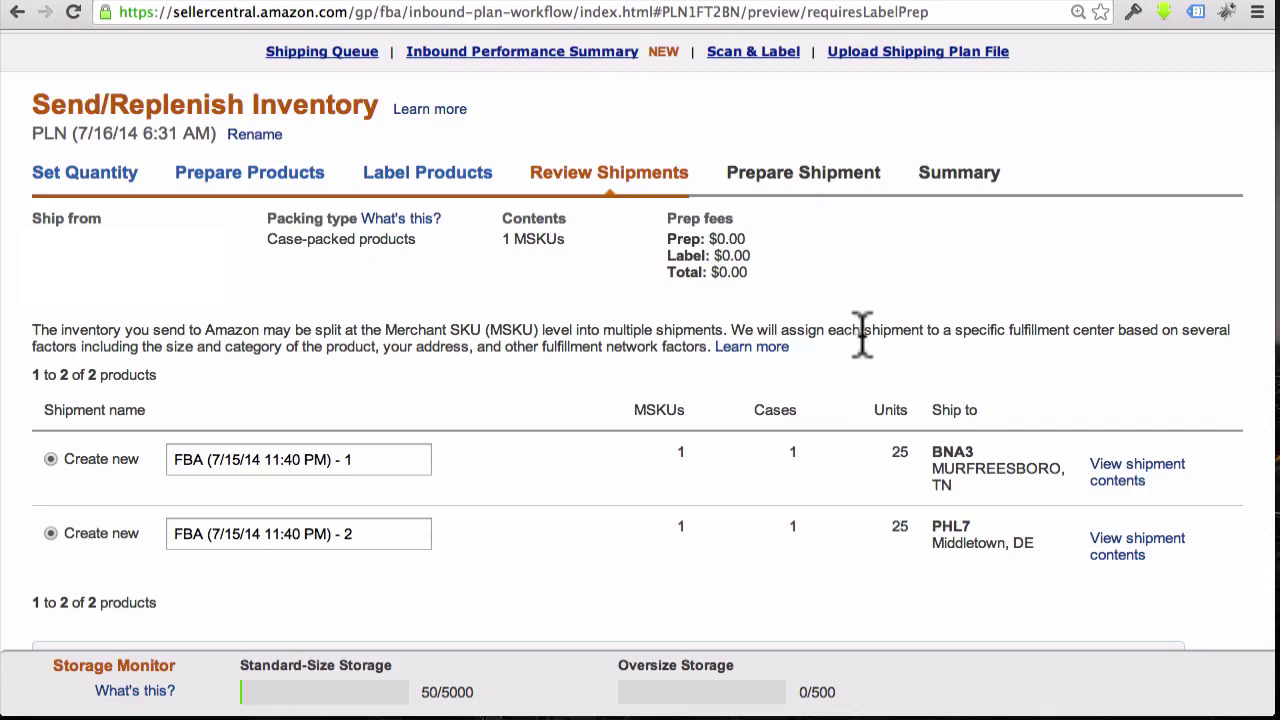
pyautogui.scroll(-5, 974, 360)
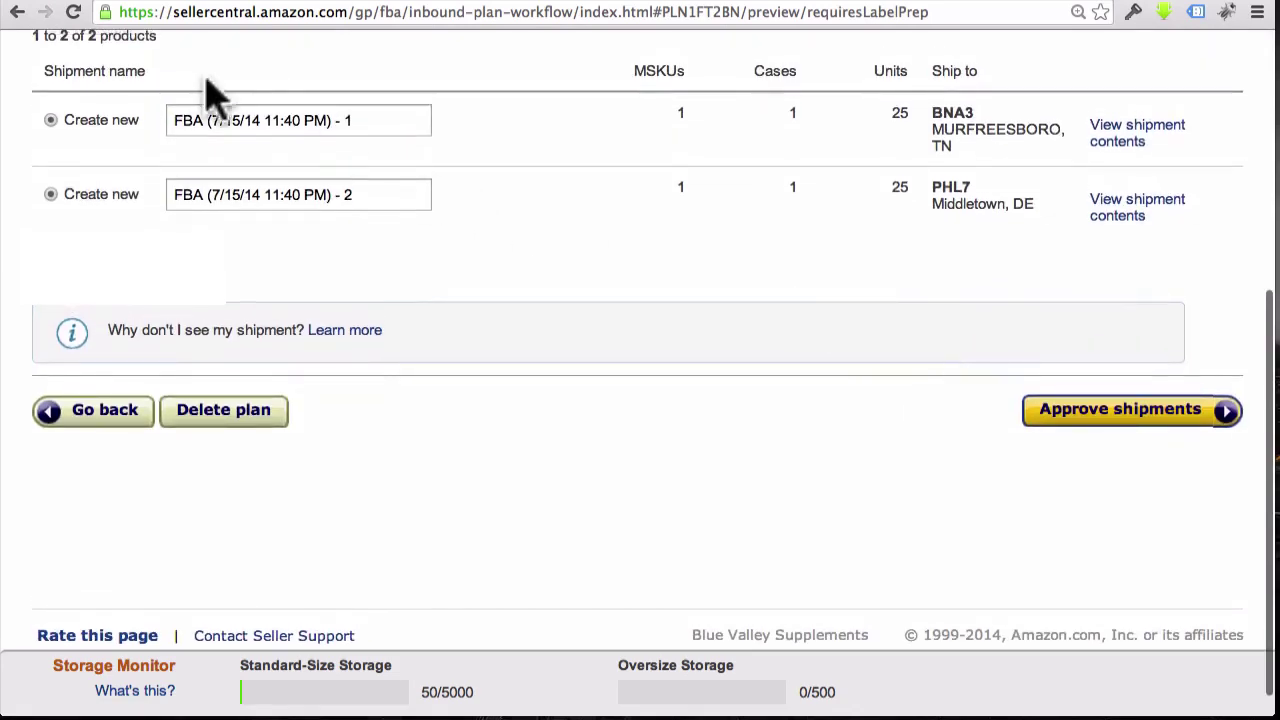
pyautogui.click(217, 118)
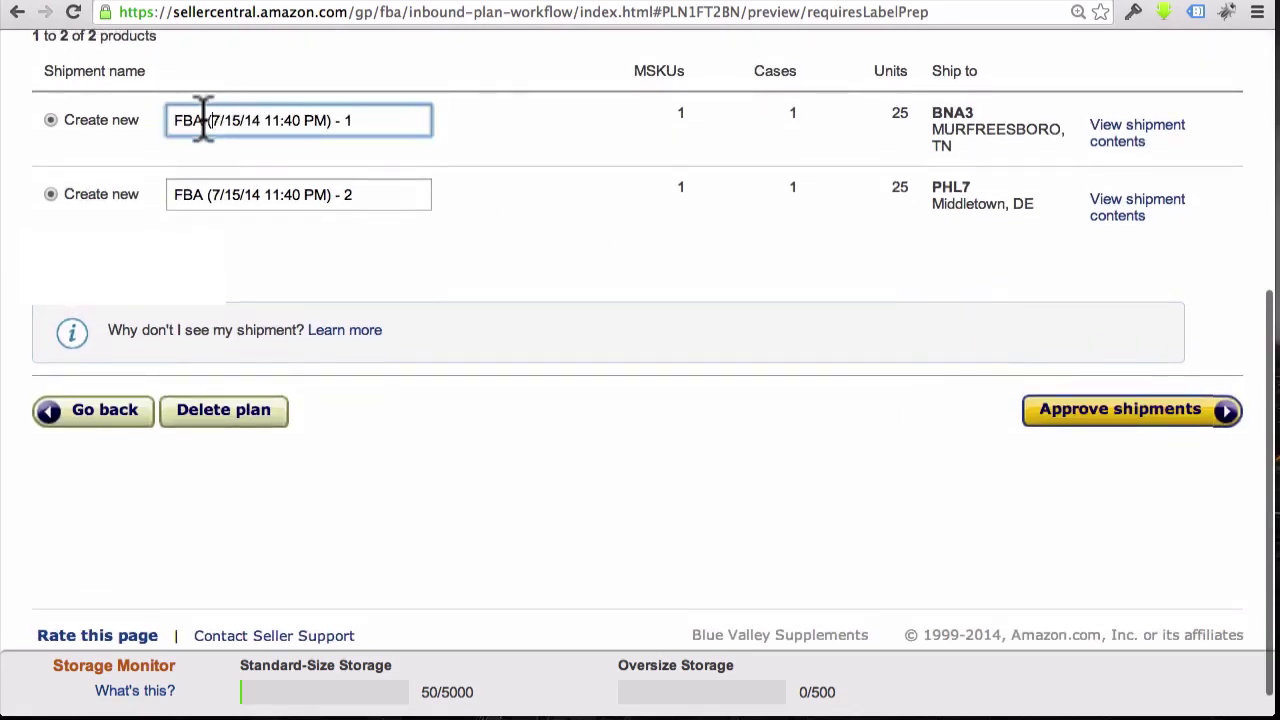
pyautogui.doubleClick(365, 120)
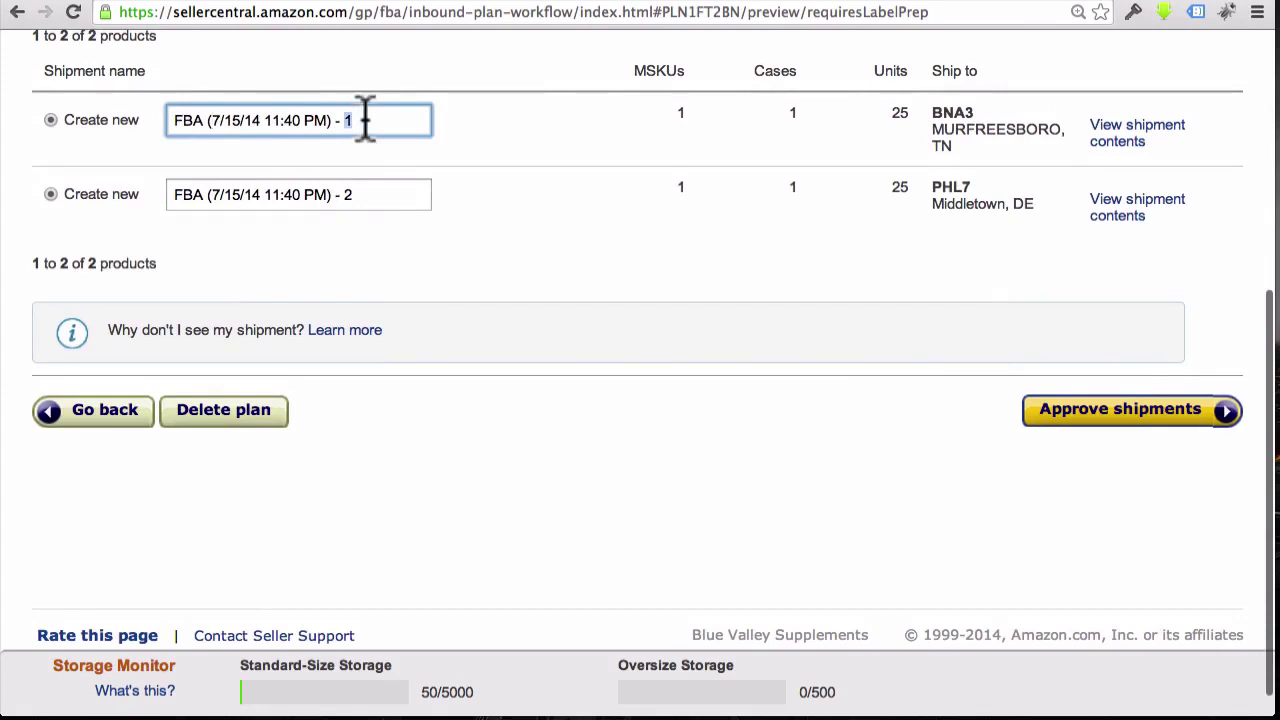
pyautogui.tripleClick(366, 118)
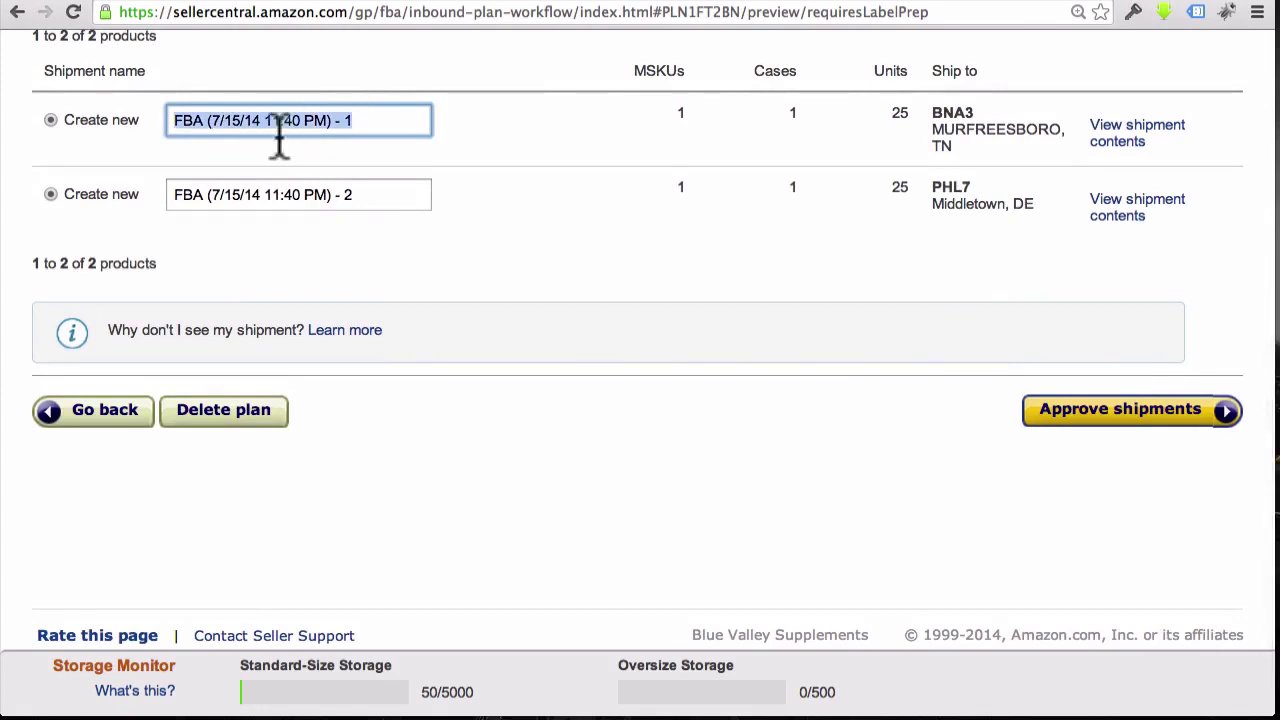
pyautogui.click(1110, 415)
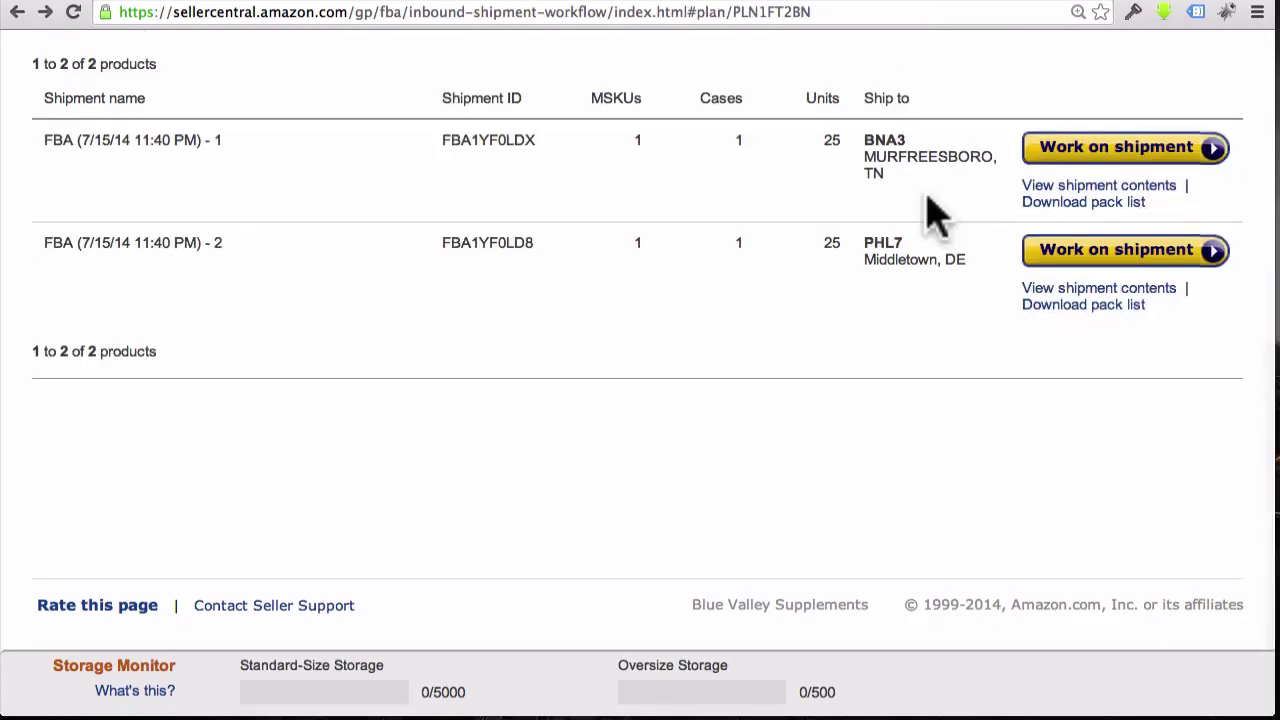